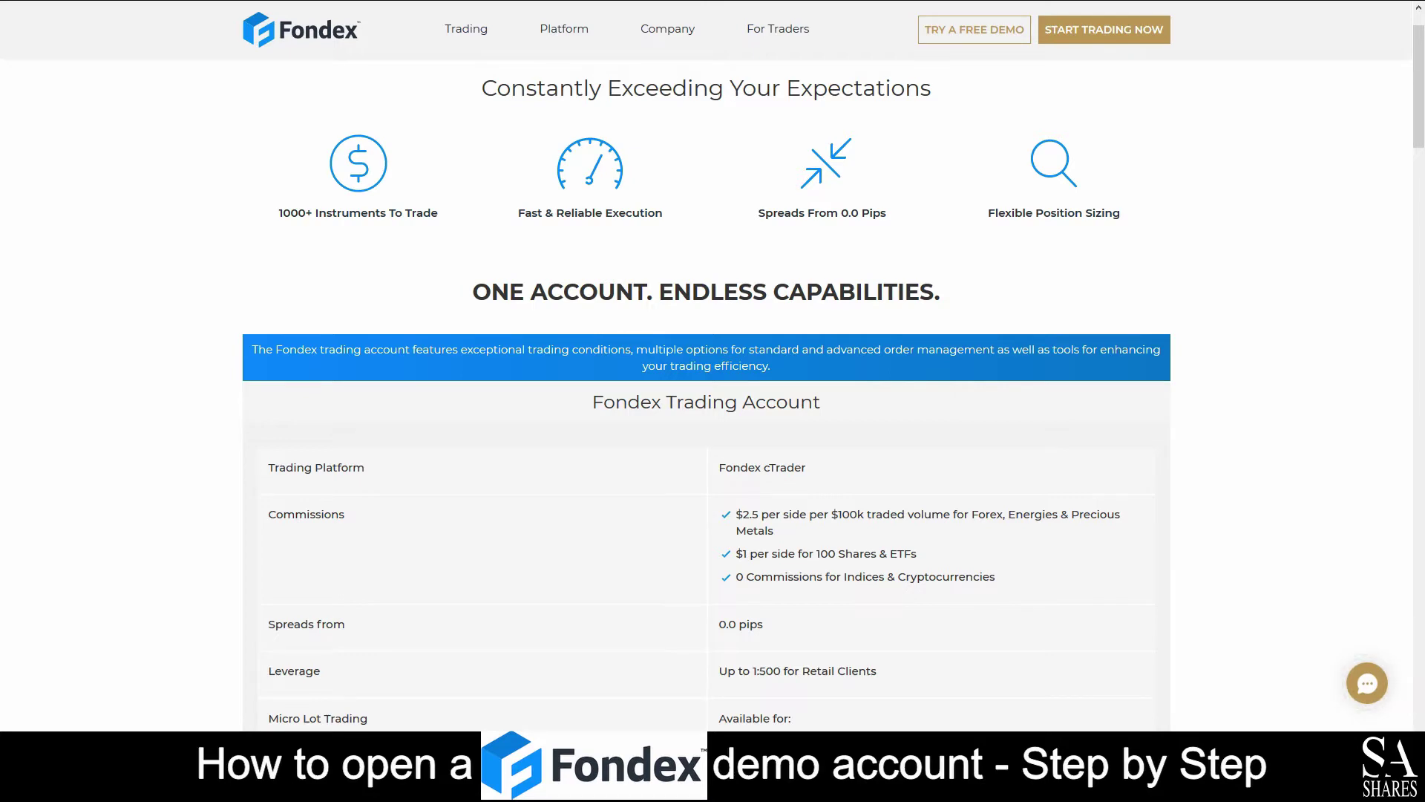
Expand the chat contact options, try the Telegram chat, close it, and return to the page top
scroll(713, 364, "down", 10)
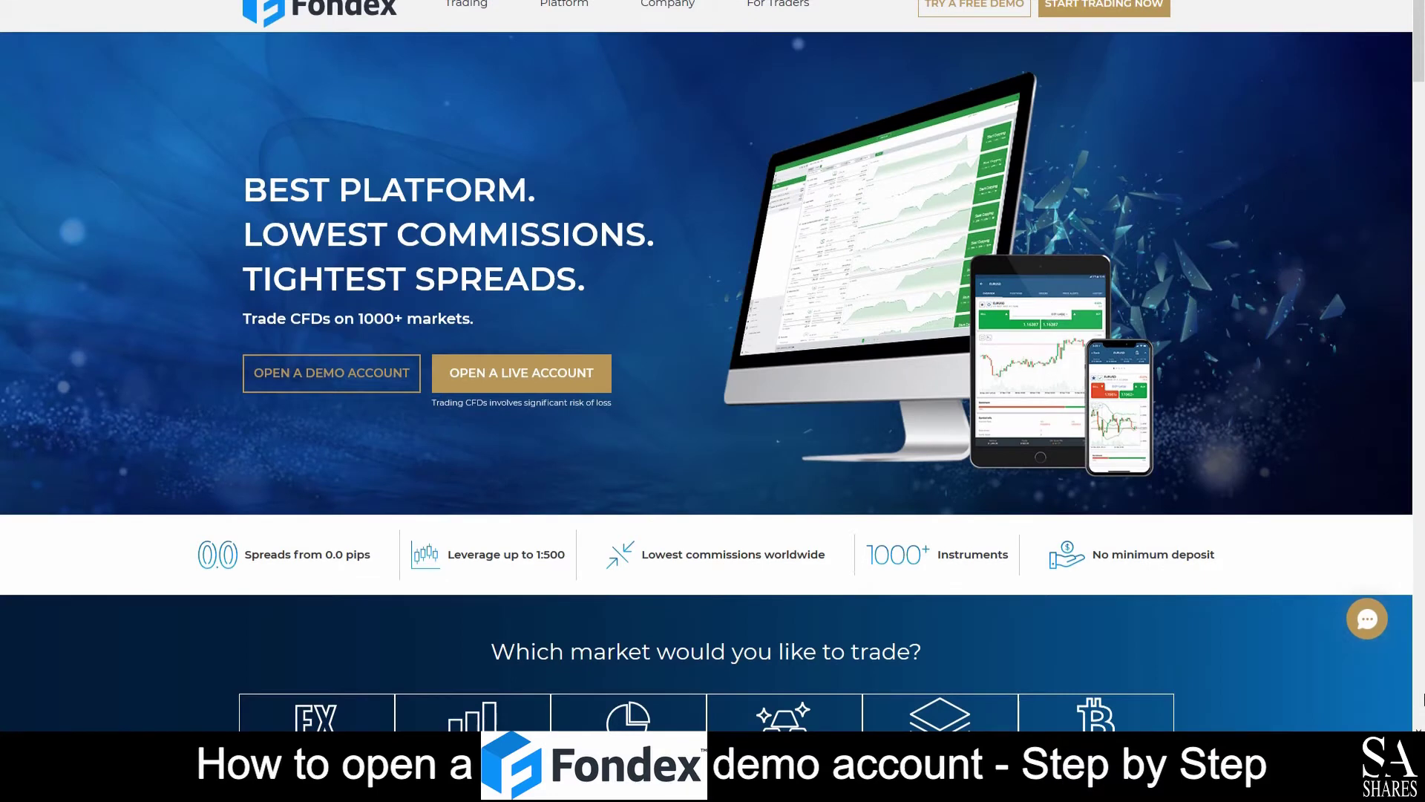
left_click(1373, 621)
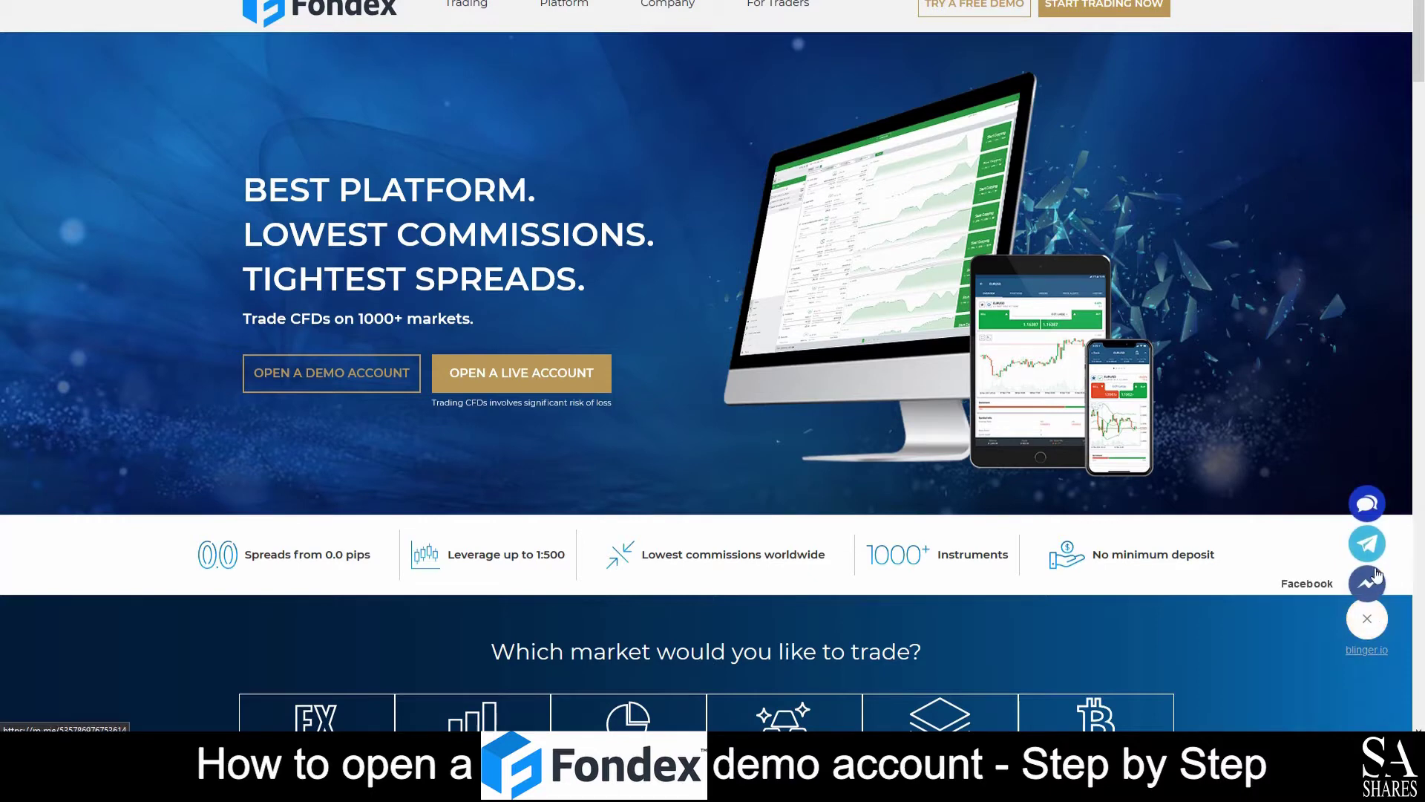
left_click(1375, 553)
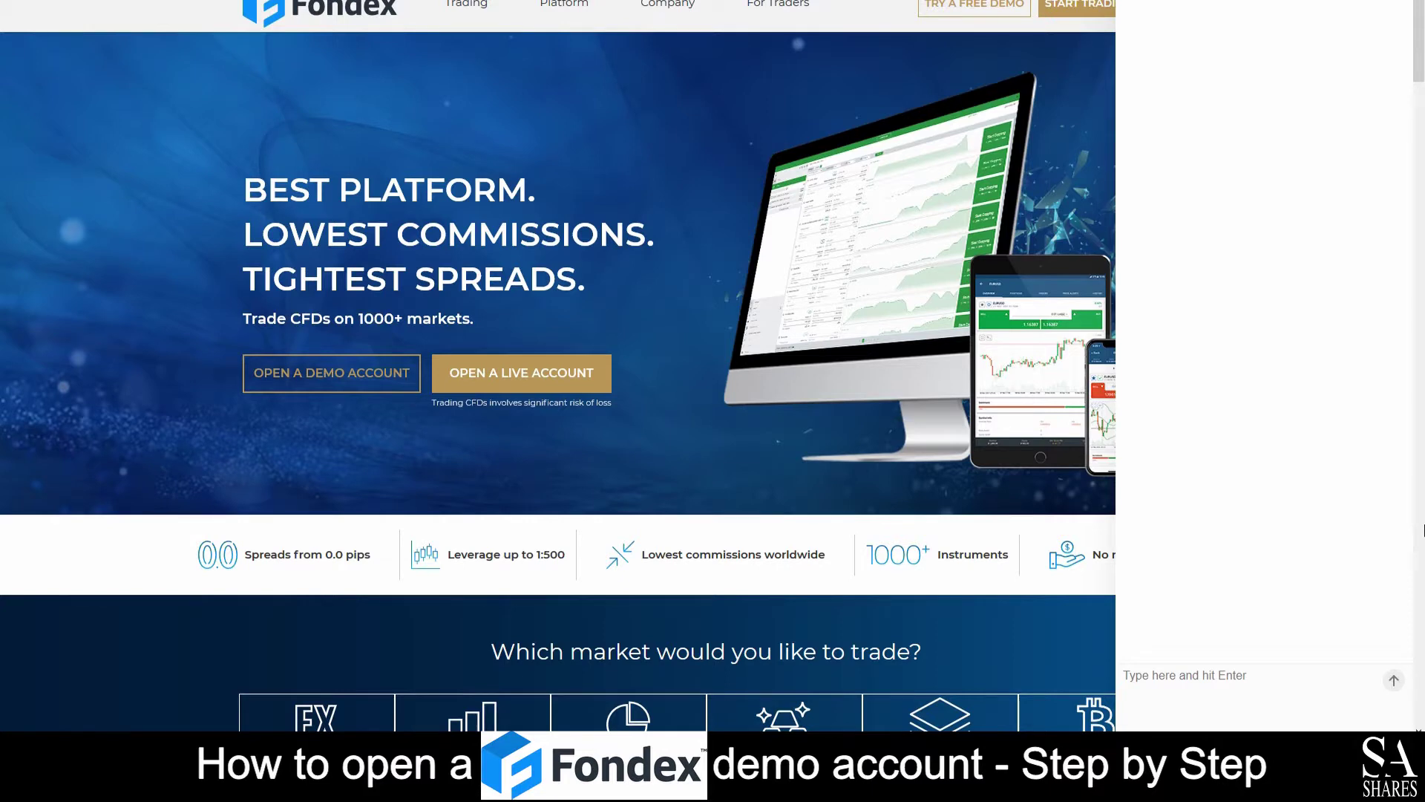
key("Escape")
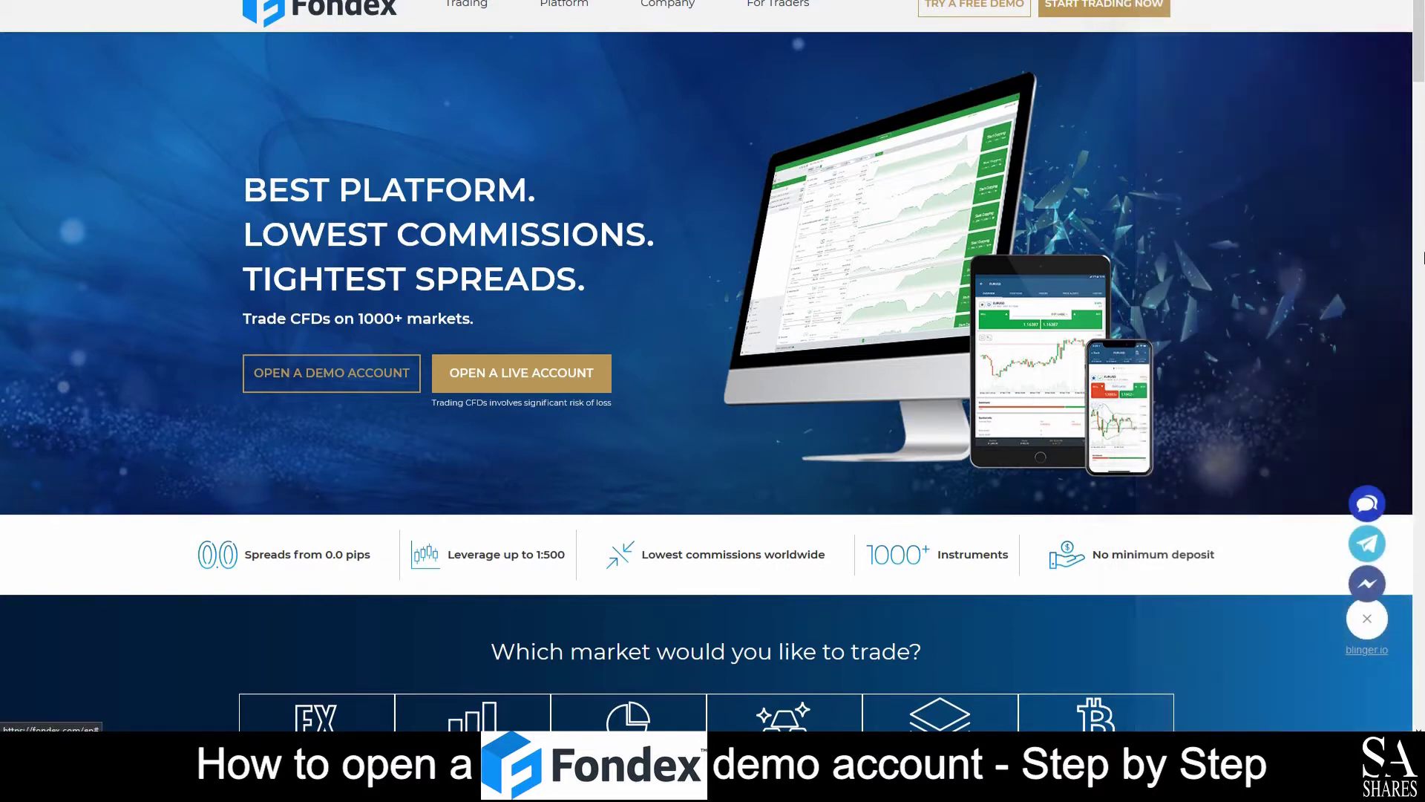
scroll(1407, 705, "up", 1)
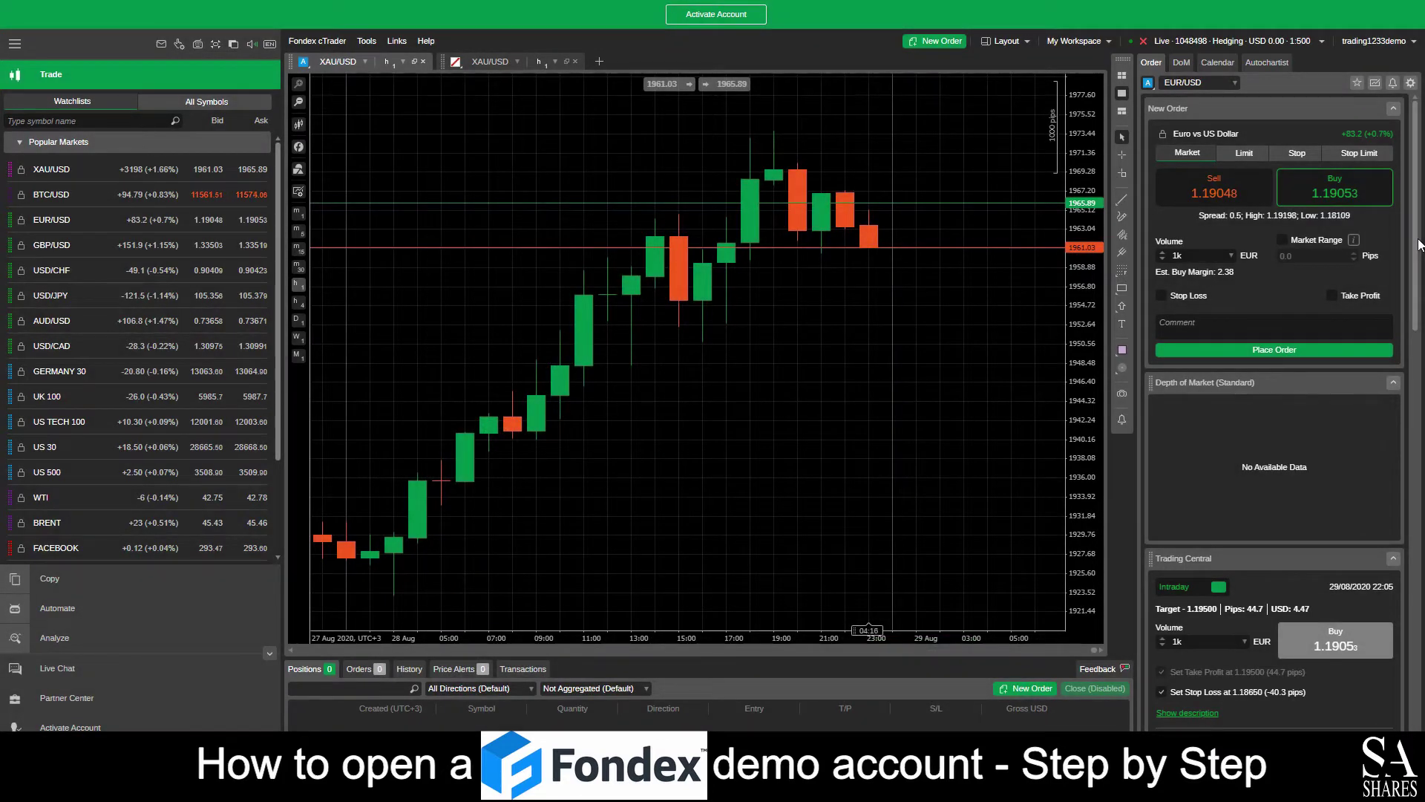
Switch to the Demo account holding USD 50 000 and dismiss the 'Switch to Live' banner
left_click(1154, 45)
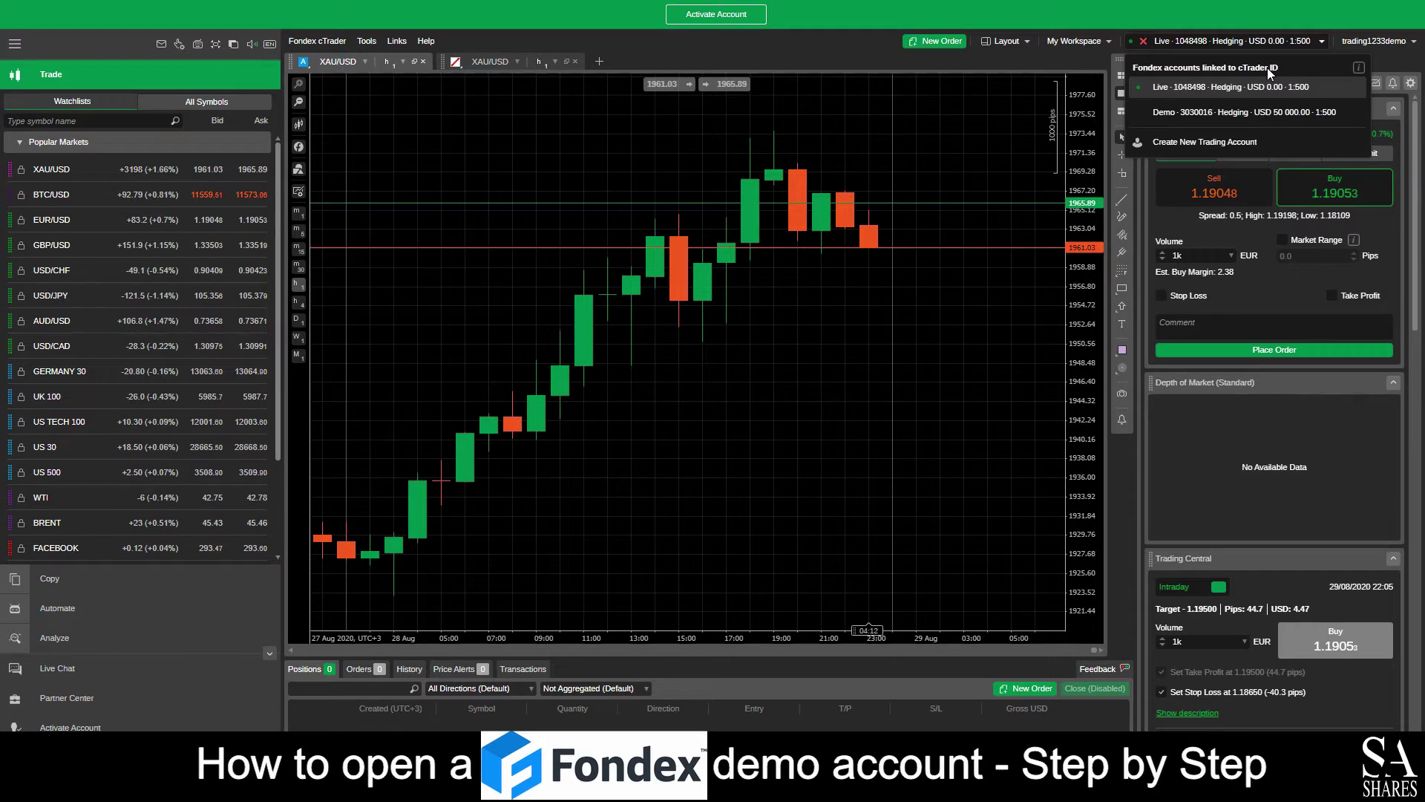
left_click(1249, 113)
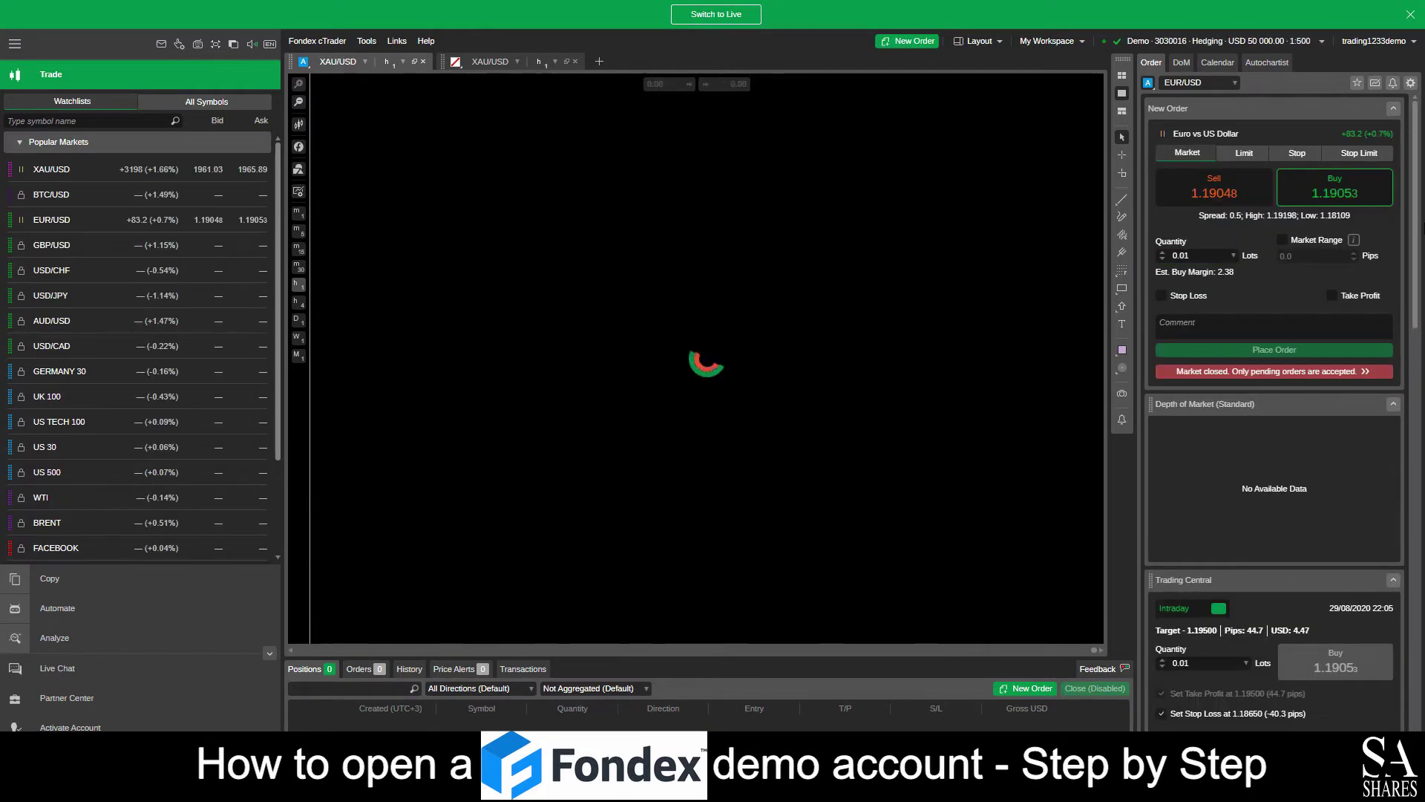
left_click(1410, 14)
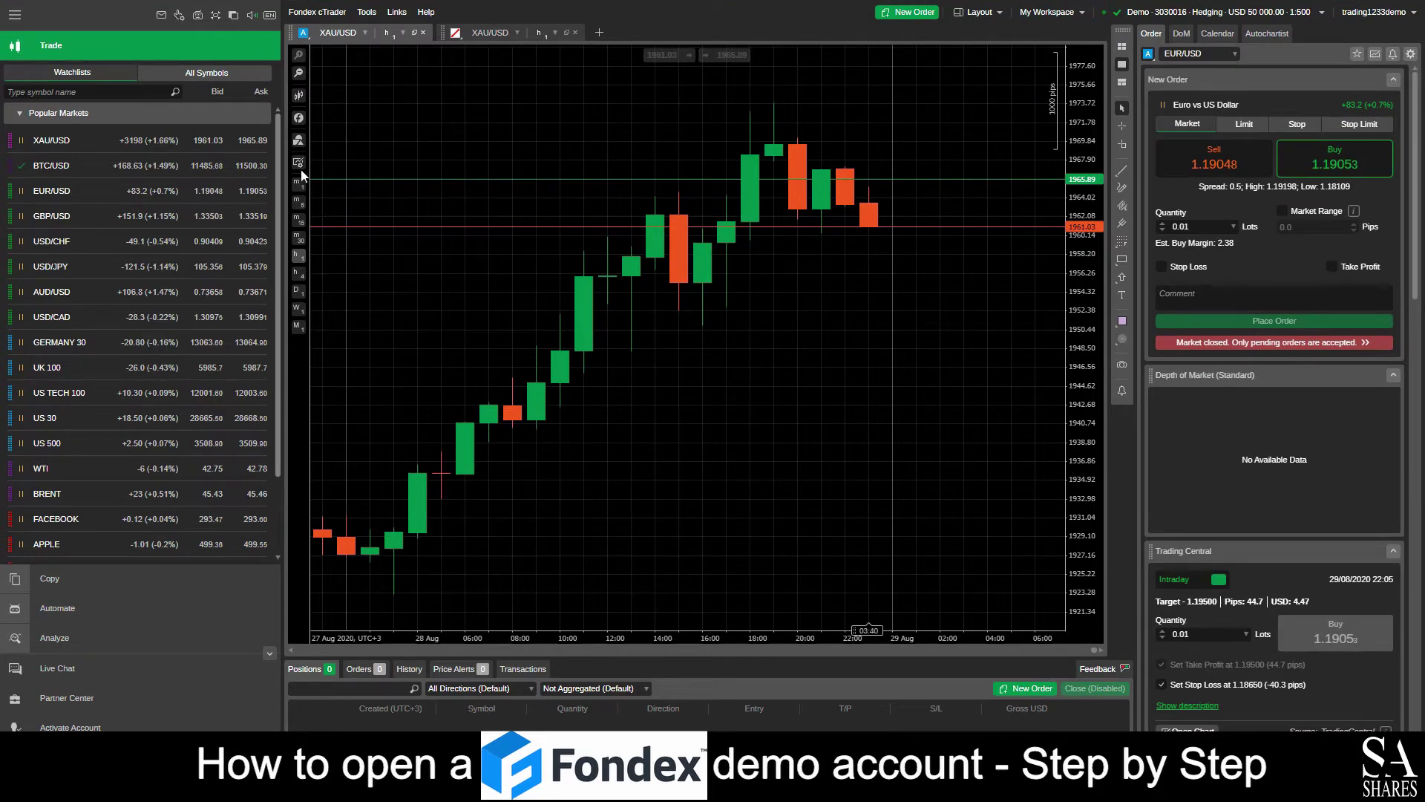
left_click(298, 95)
left_click(370, 104)
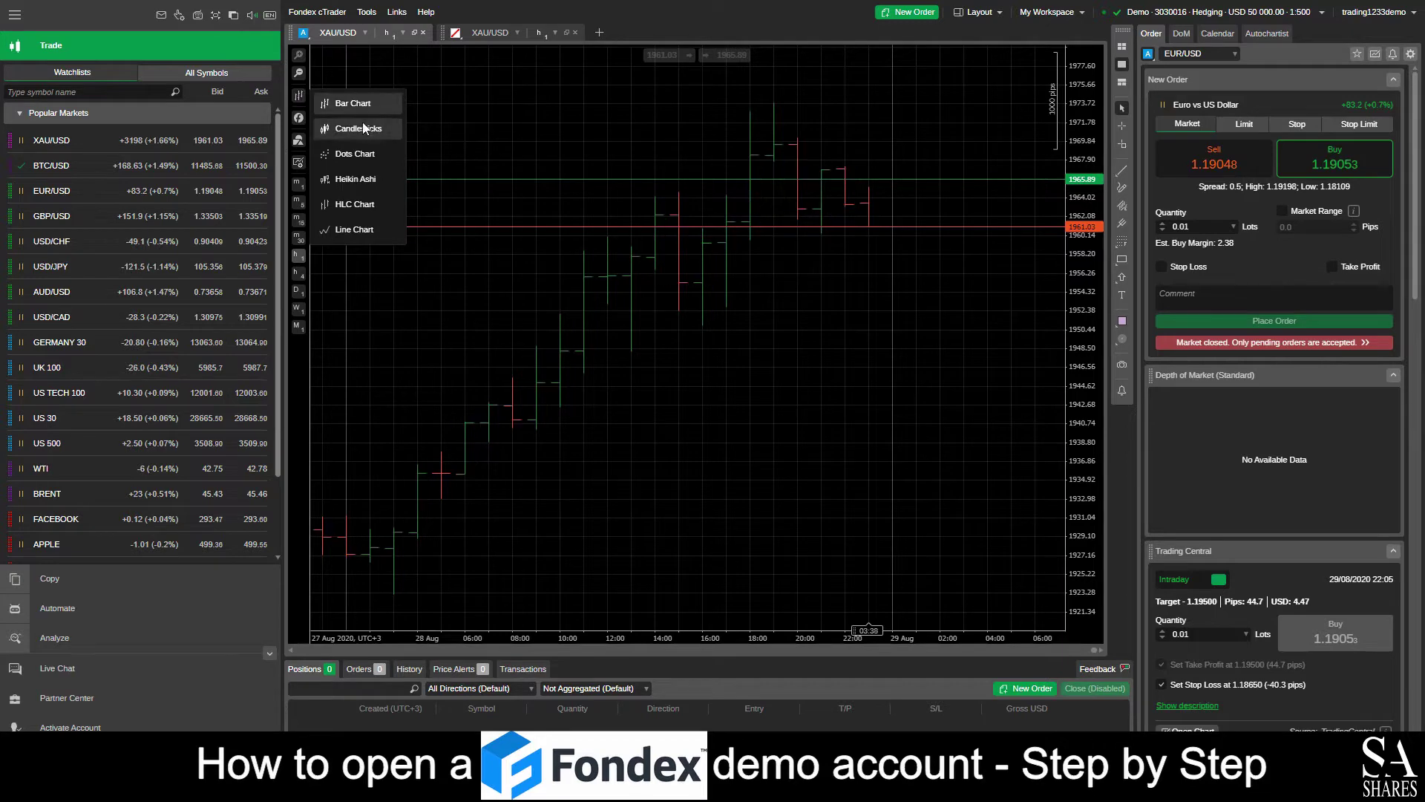
left_click(359, 128)
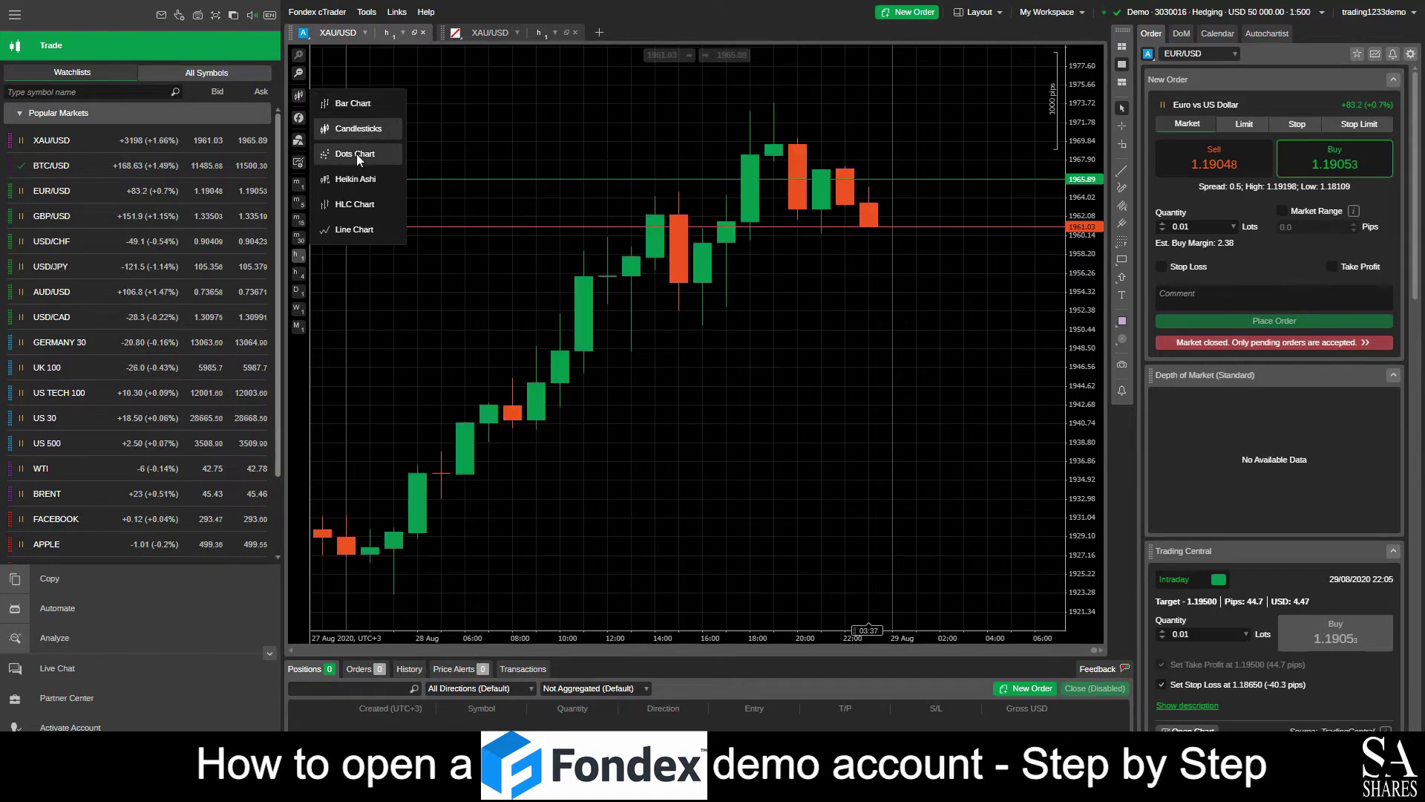
left_click(354, 231)
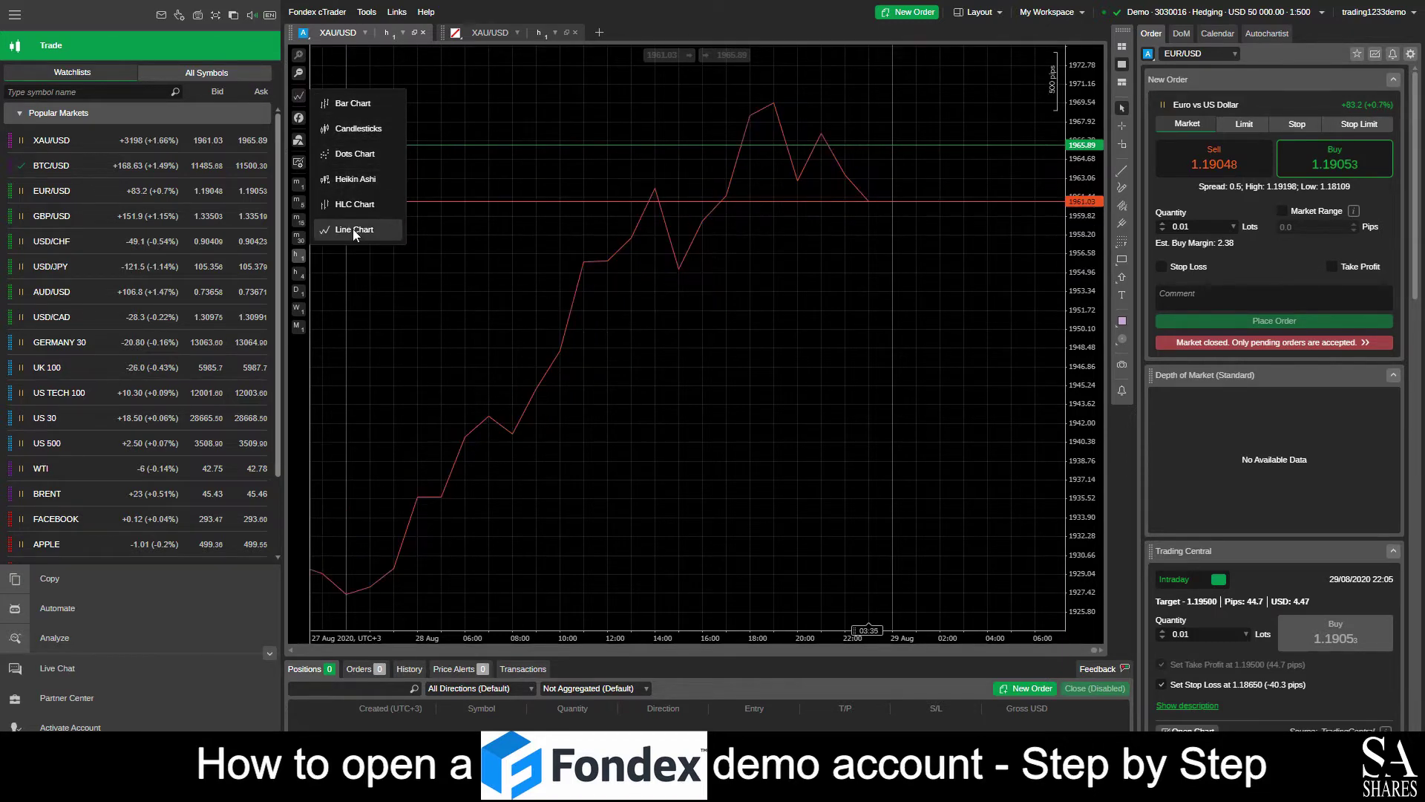
left_click(353, 132)
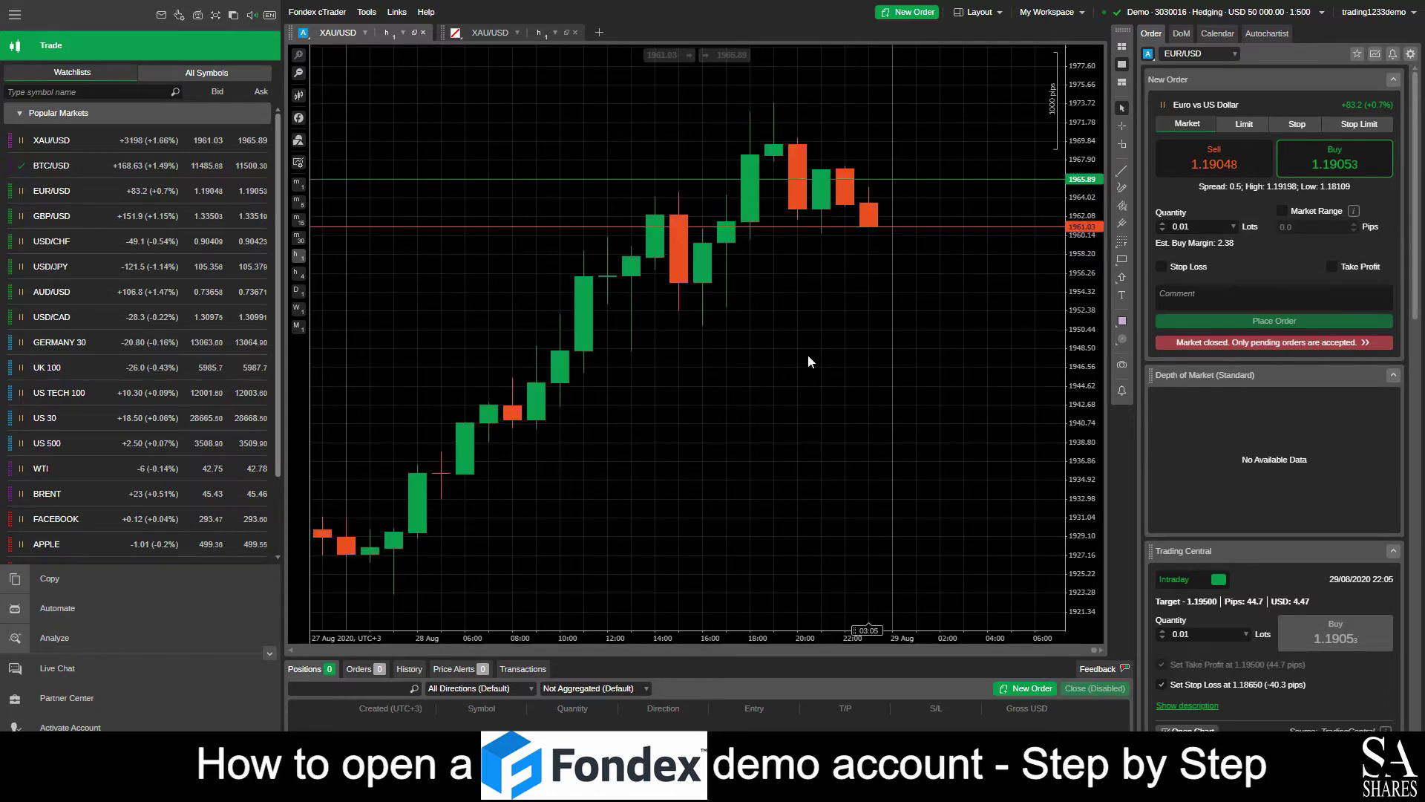
left_click(298, 73)
left_click(299, 74)
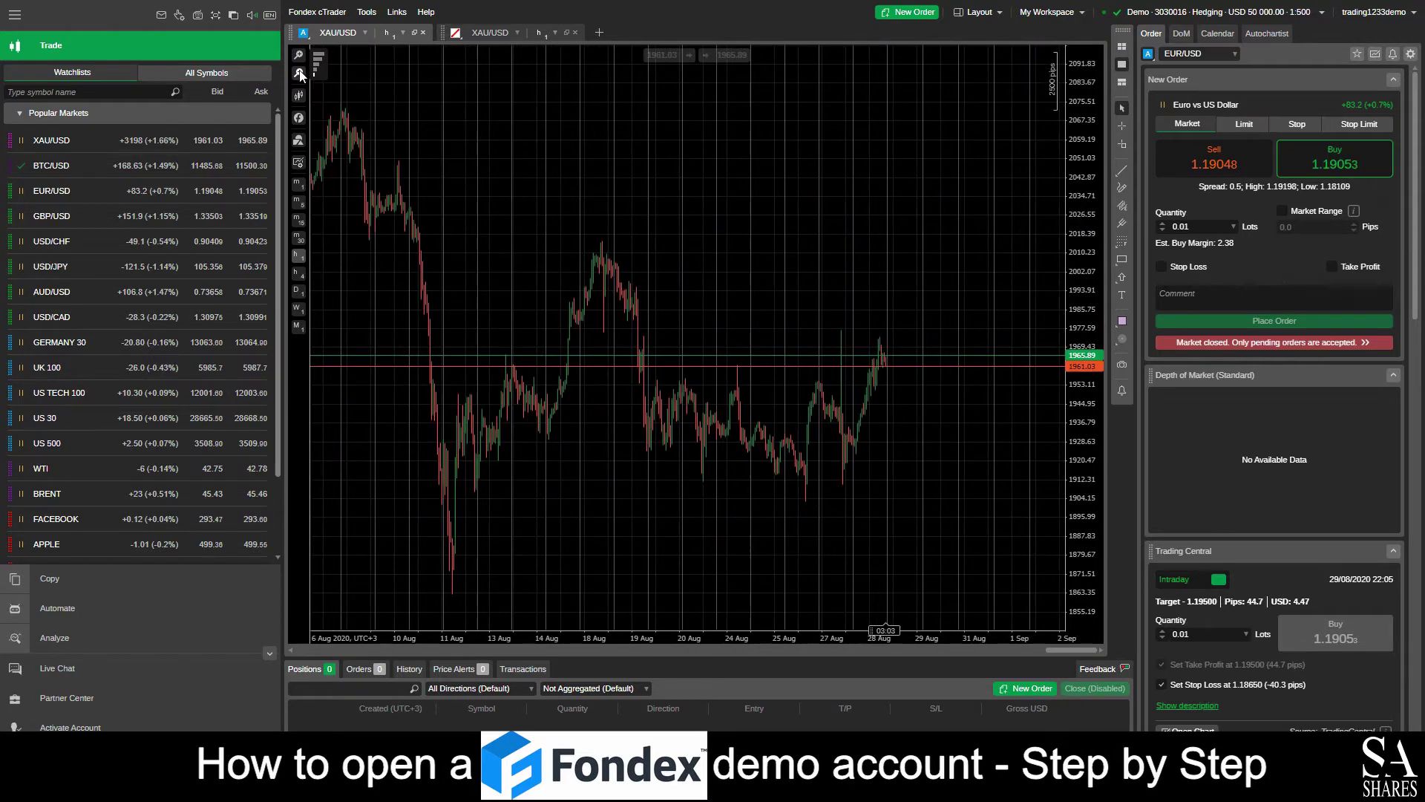
left_click(300, 60)
left_click(300, 61)
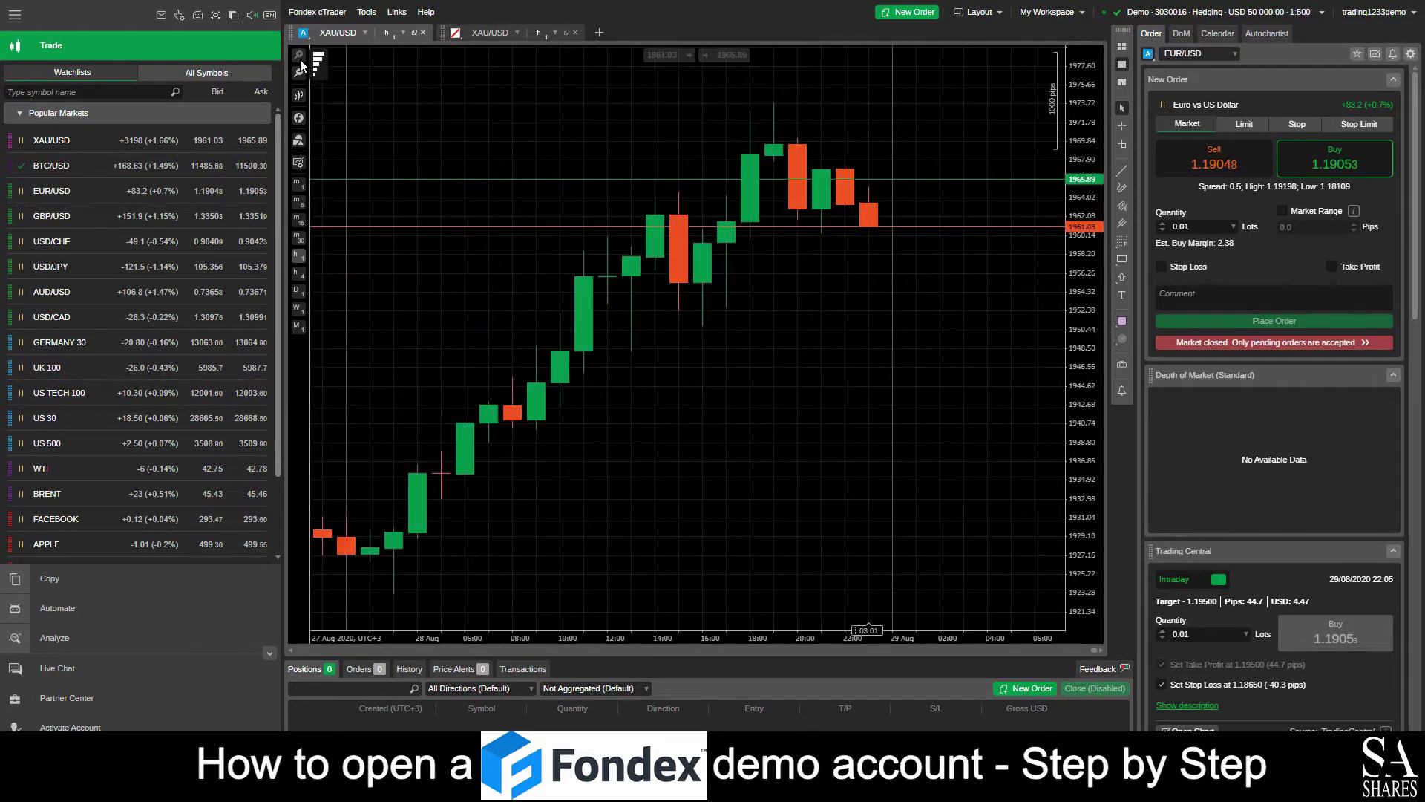
left_click(299, 73)
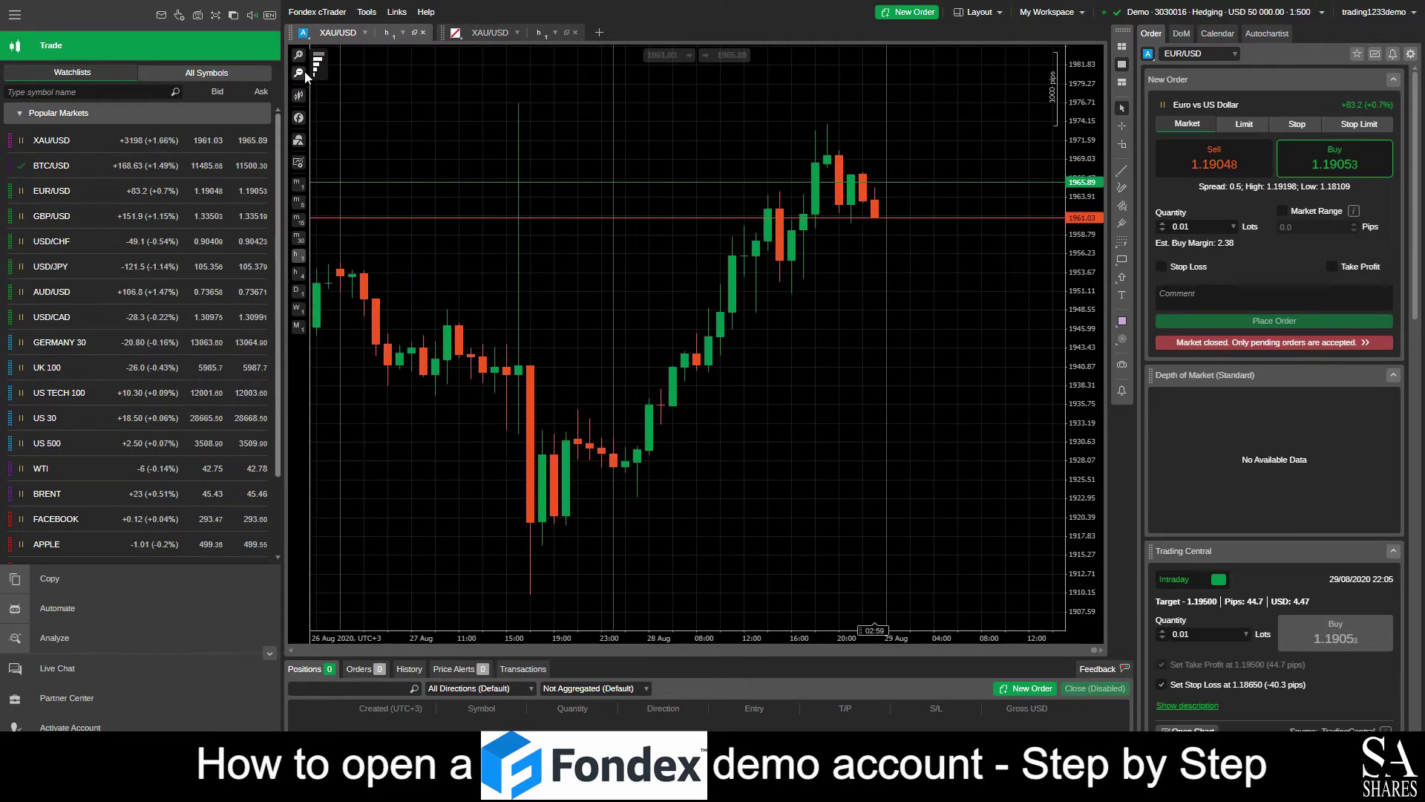
left_click(299, 58)
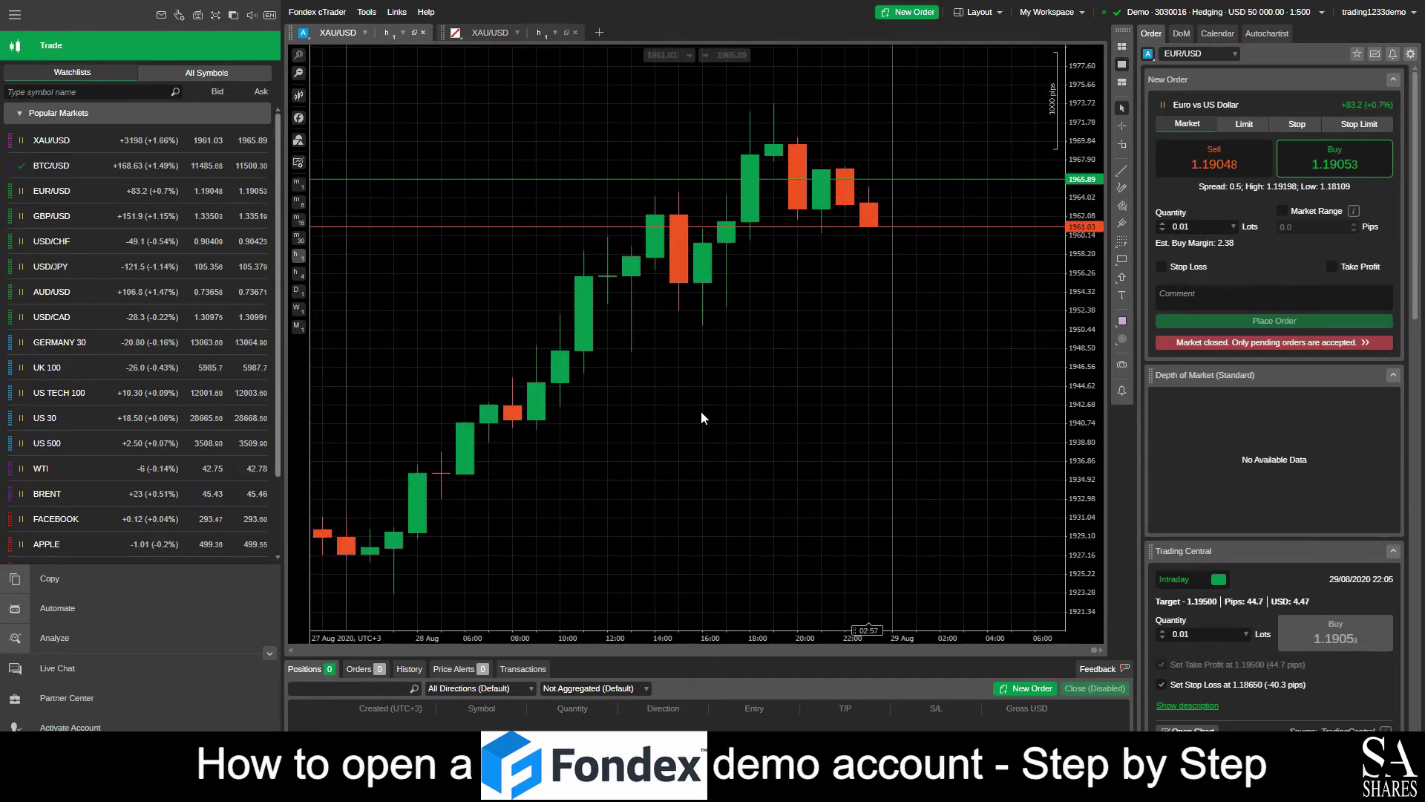
Browse the XAU/USD, BTC/USD, EUR/USD, GBP/USD and USD/CHF charts and order details from the watchlist
left_click(62, 145)
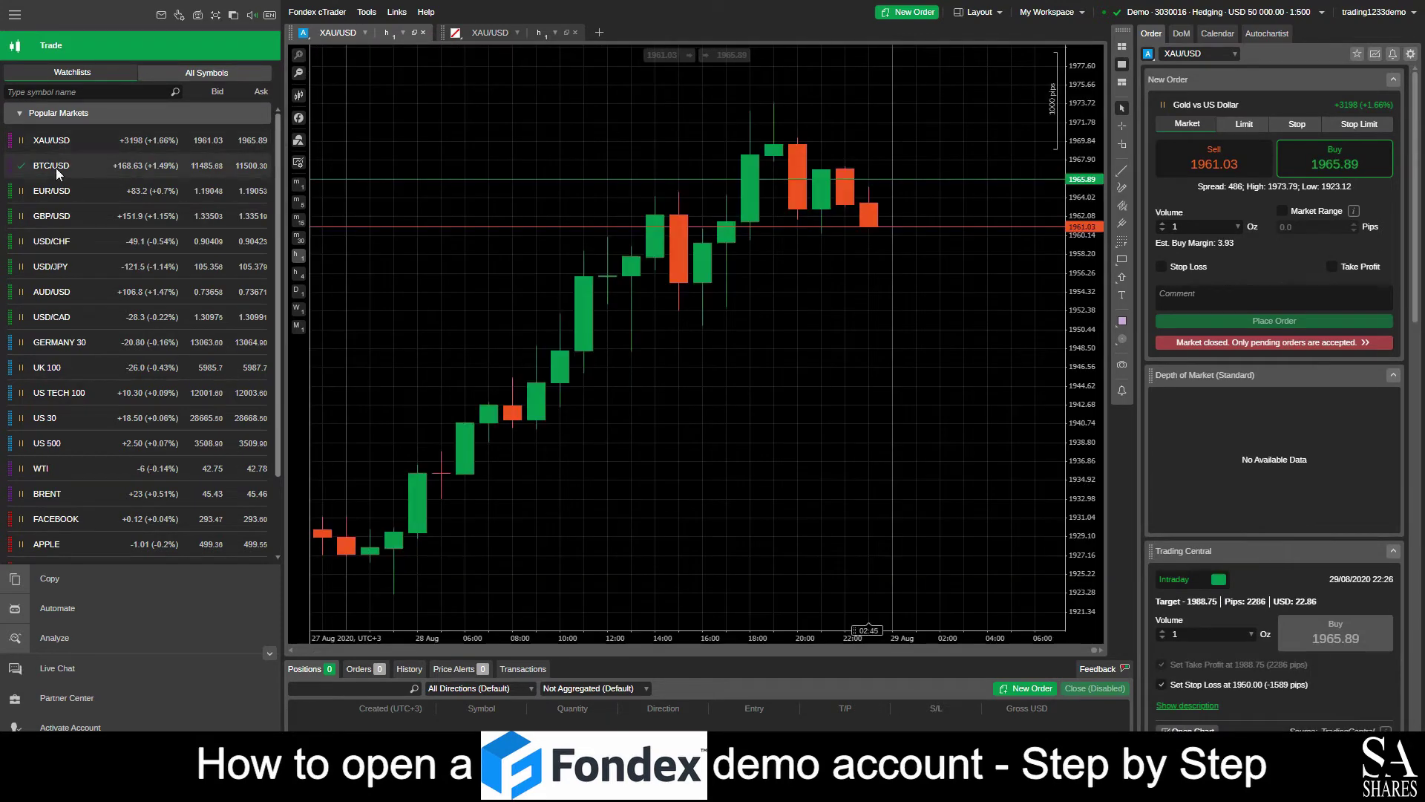
left_click(58, 167)
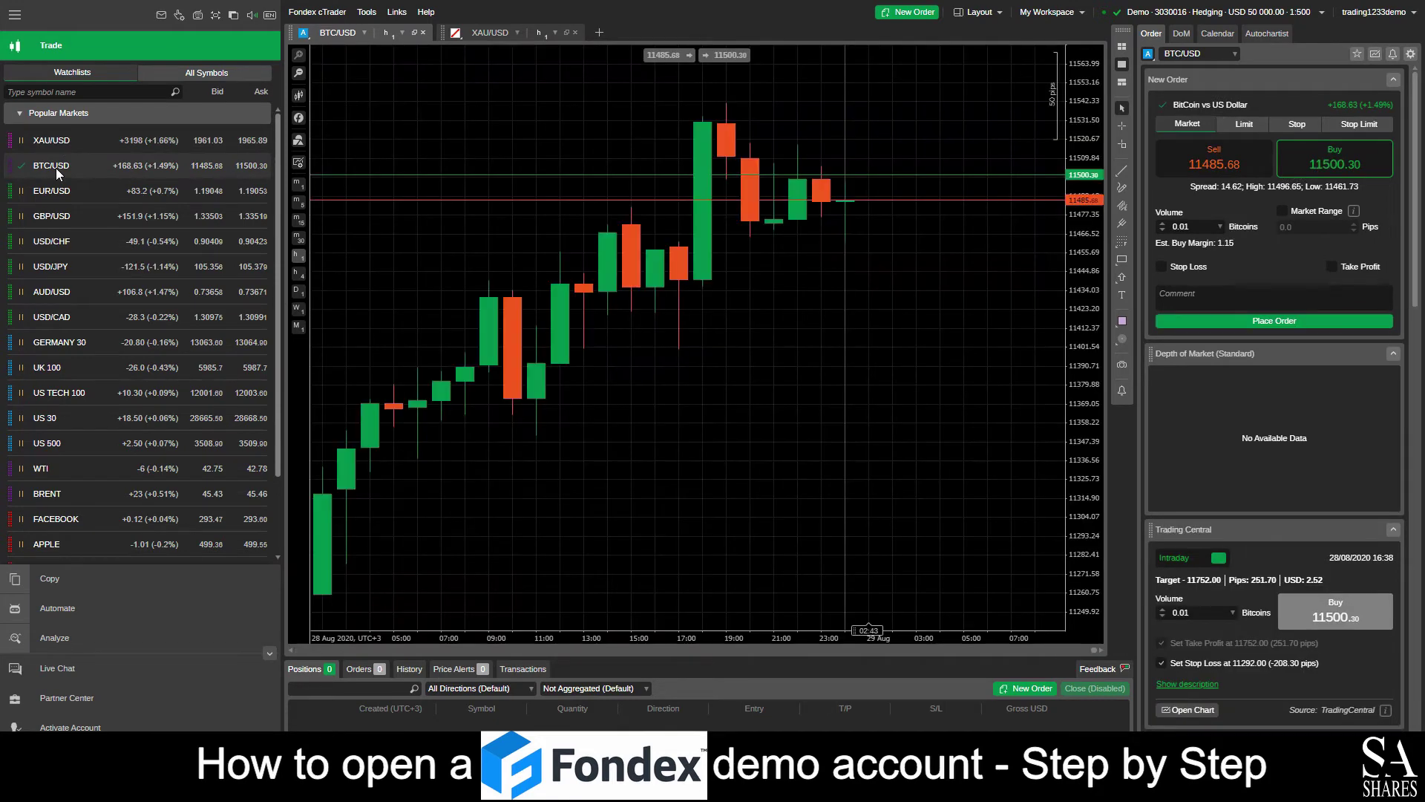
left_click(54, 190)
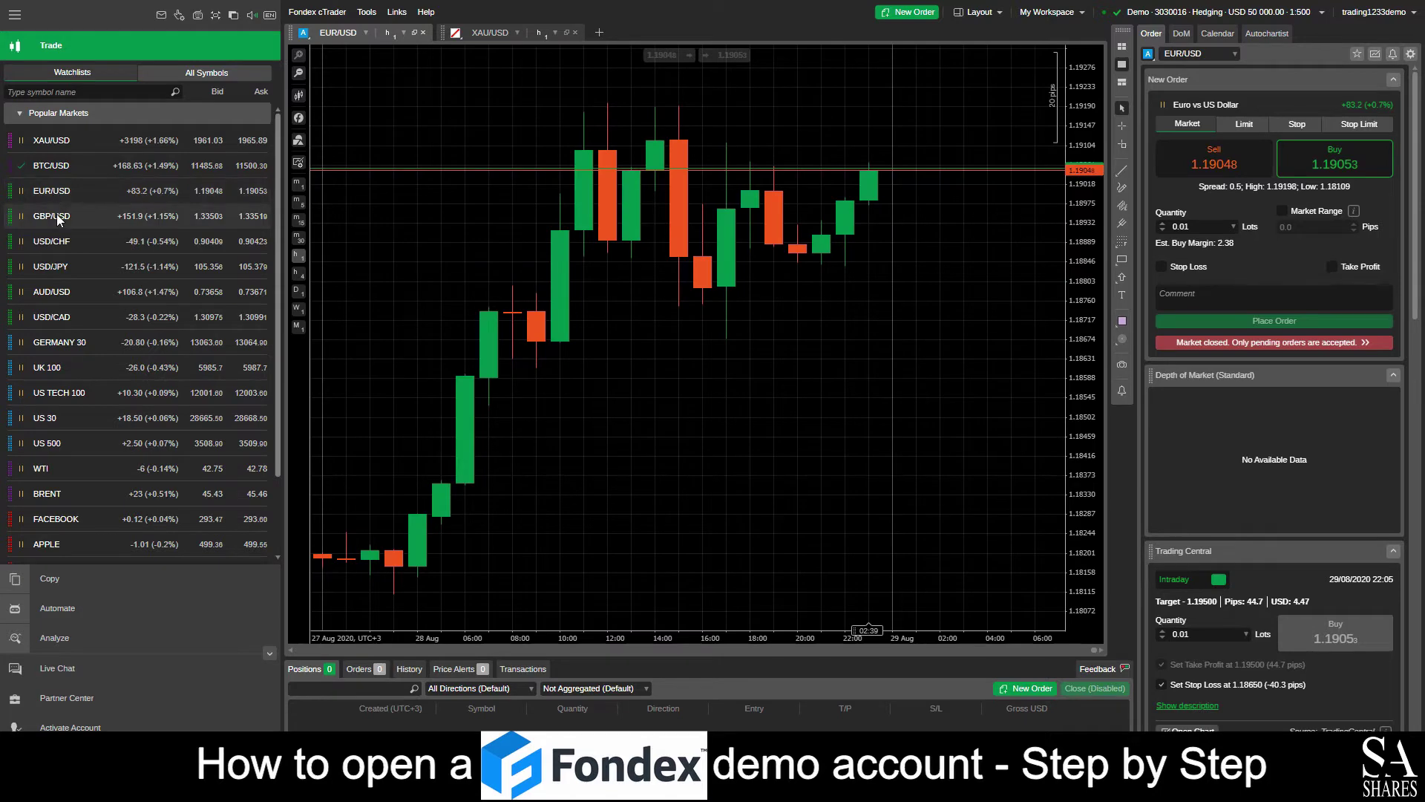
left_click(57, 216)
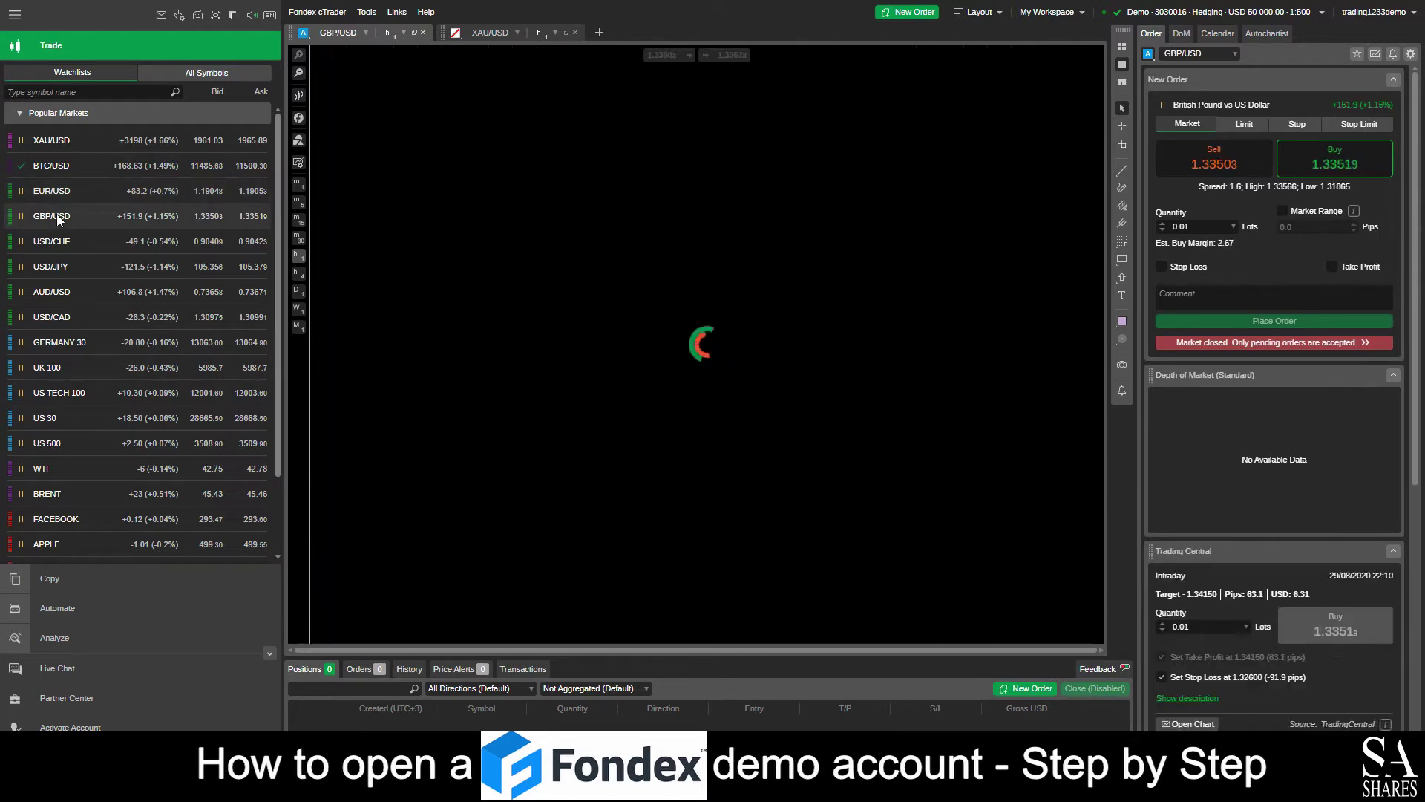
left_click(62, 243)
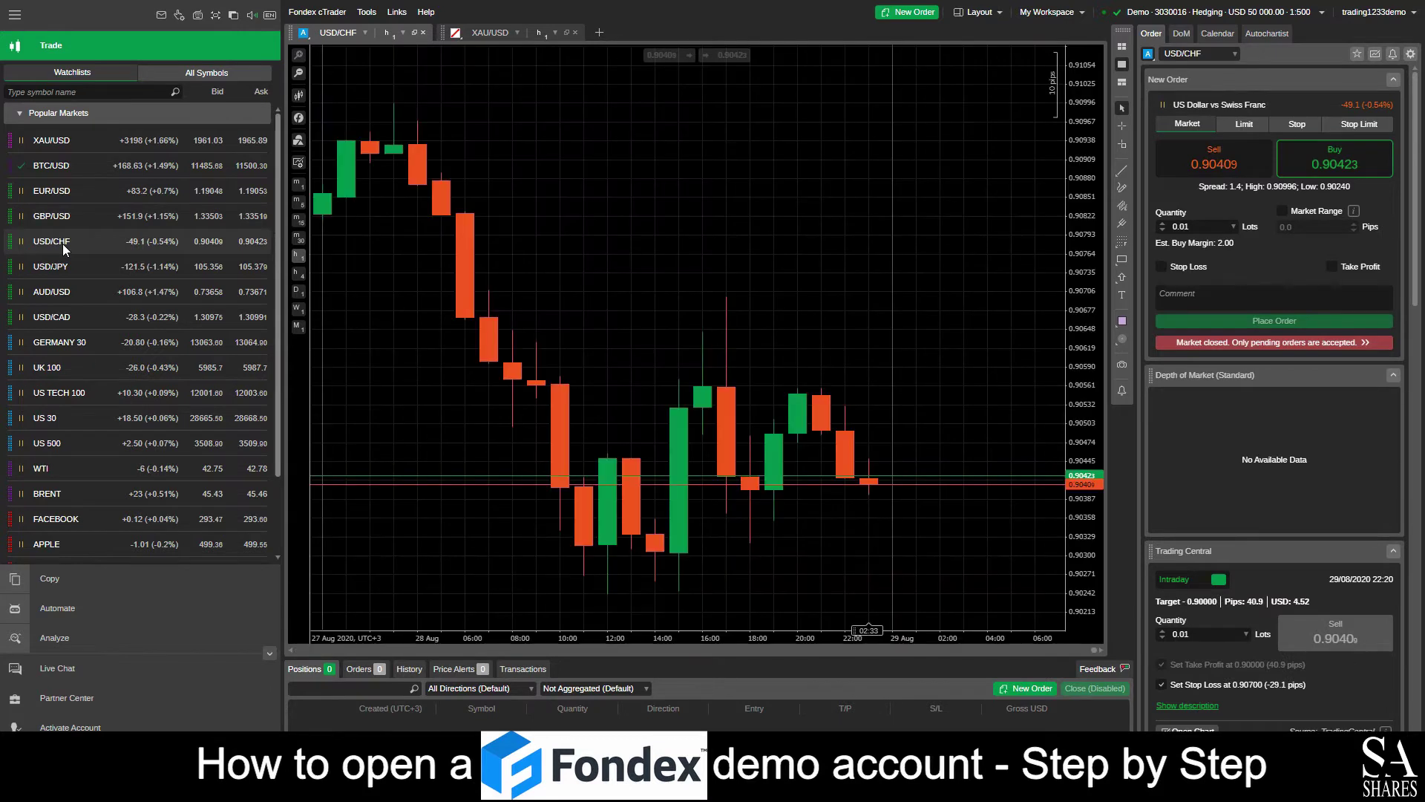
Open a new USD/CAD chart from the watchlist and zoom it in
right_click(31, 319)
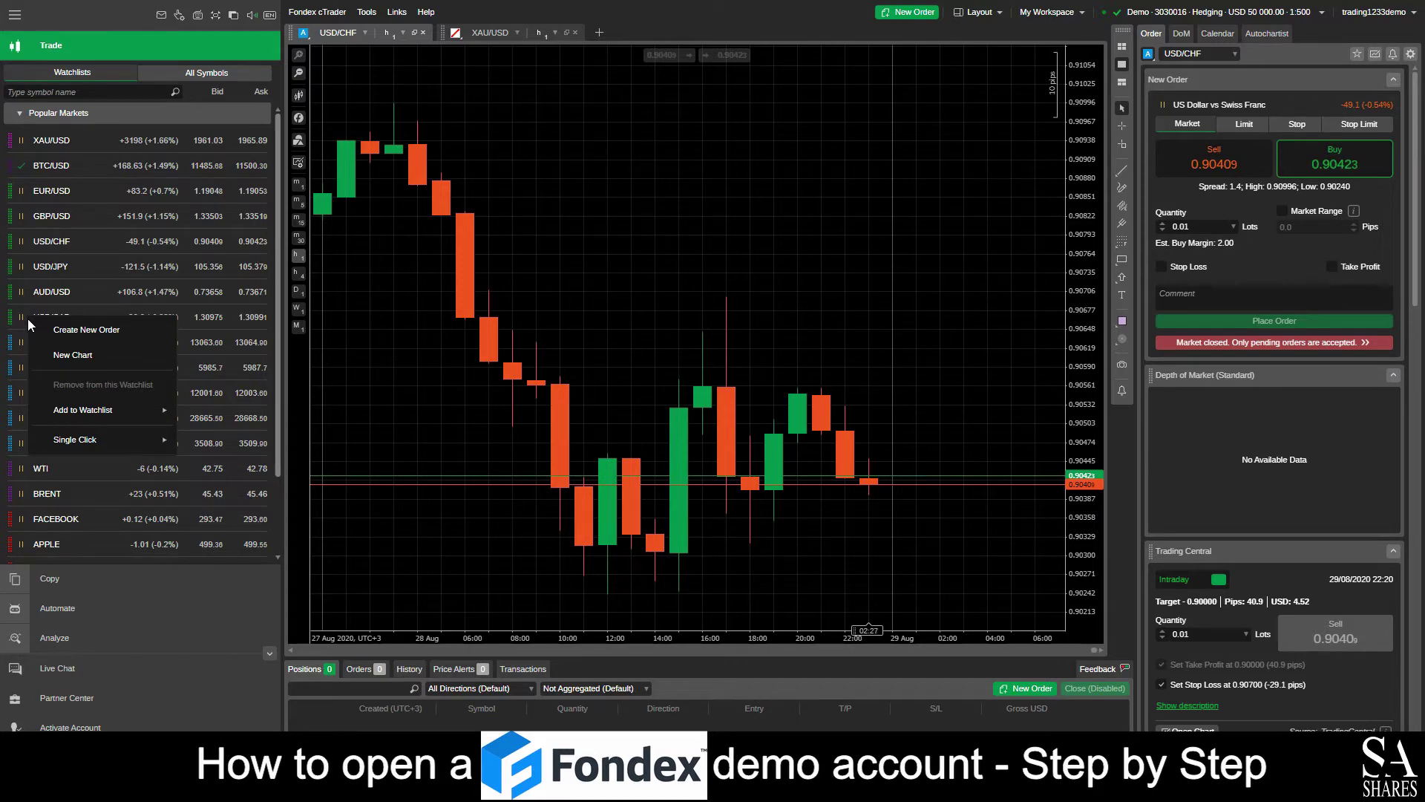
left_click(97, 358)
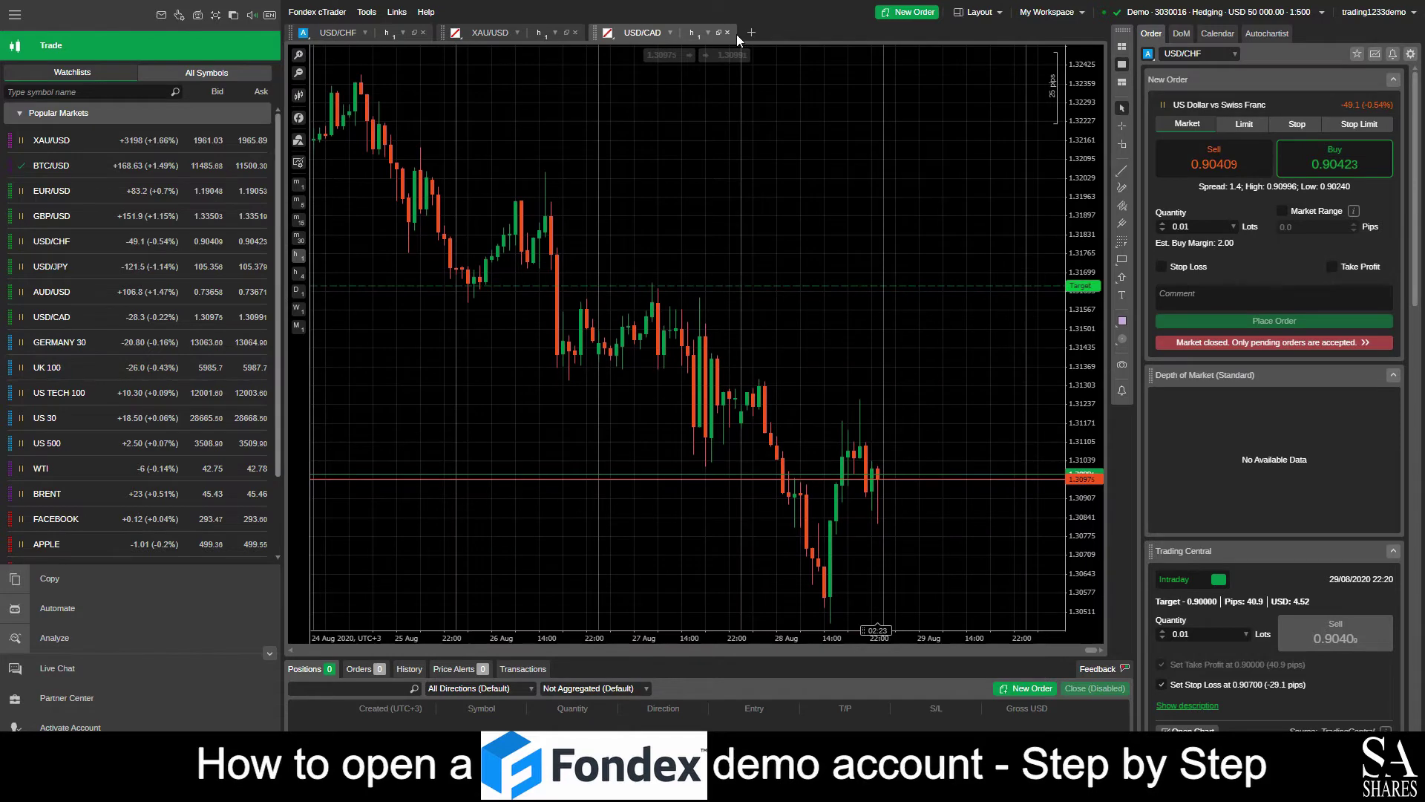
left_click(300, 57)
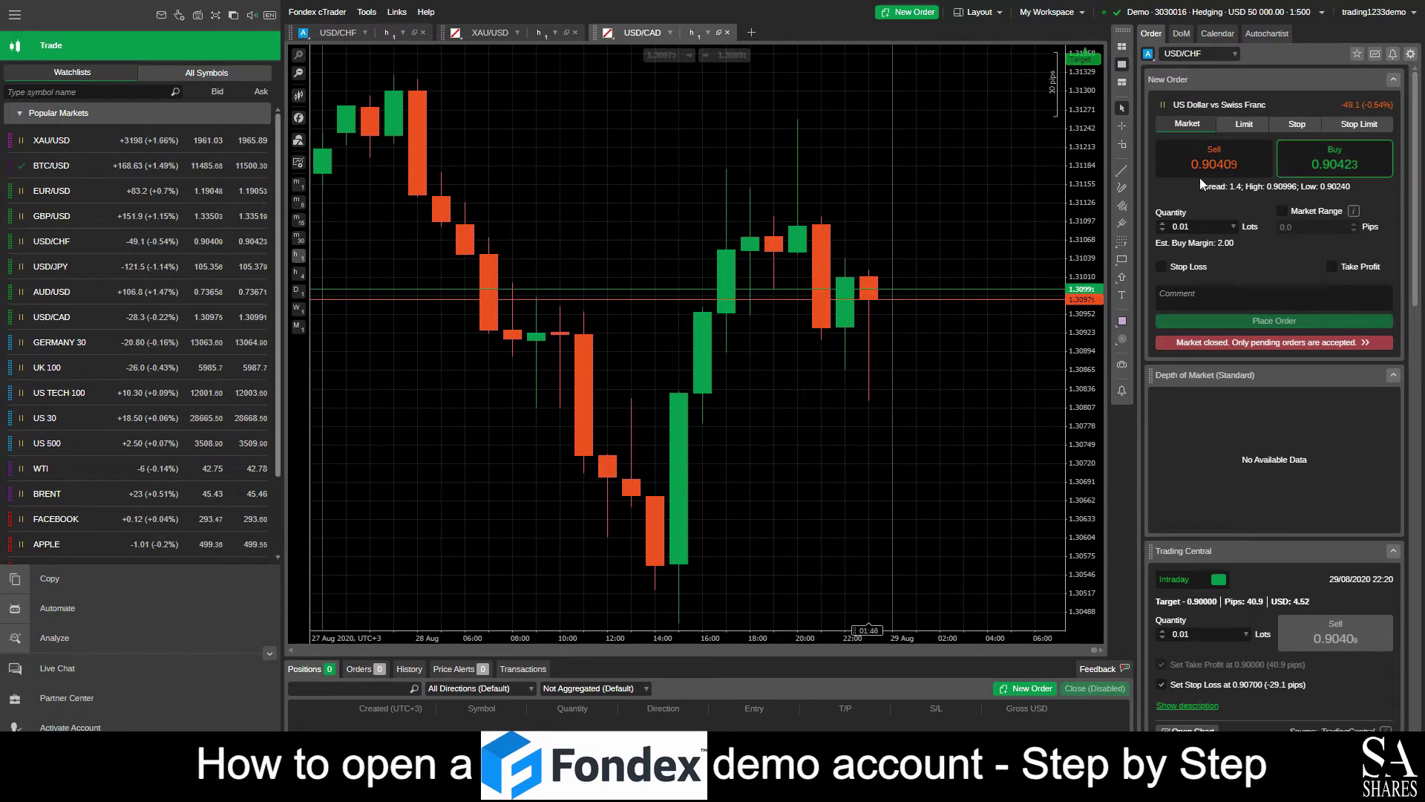
left_click(1240, 126)
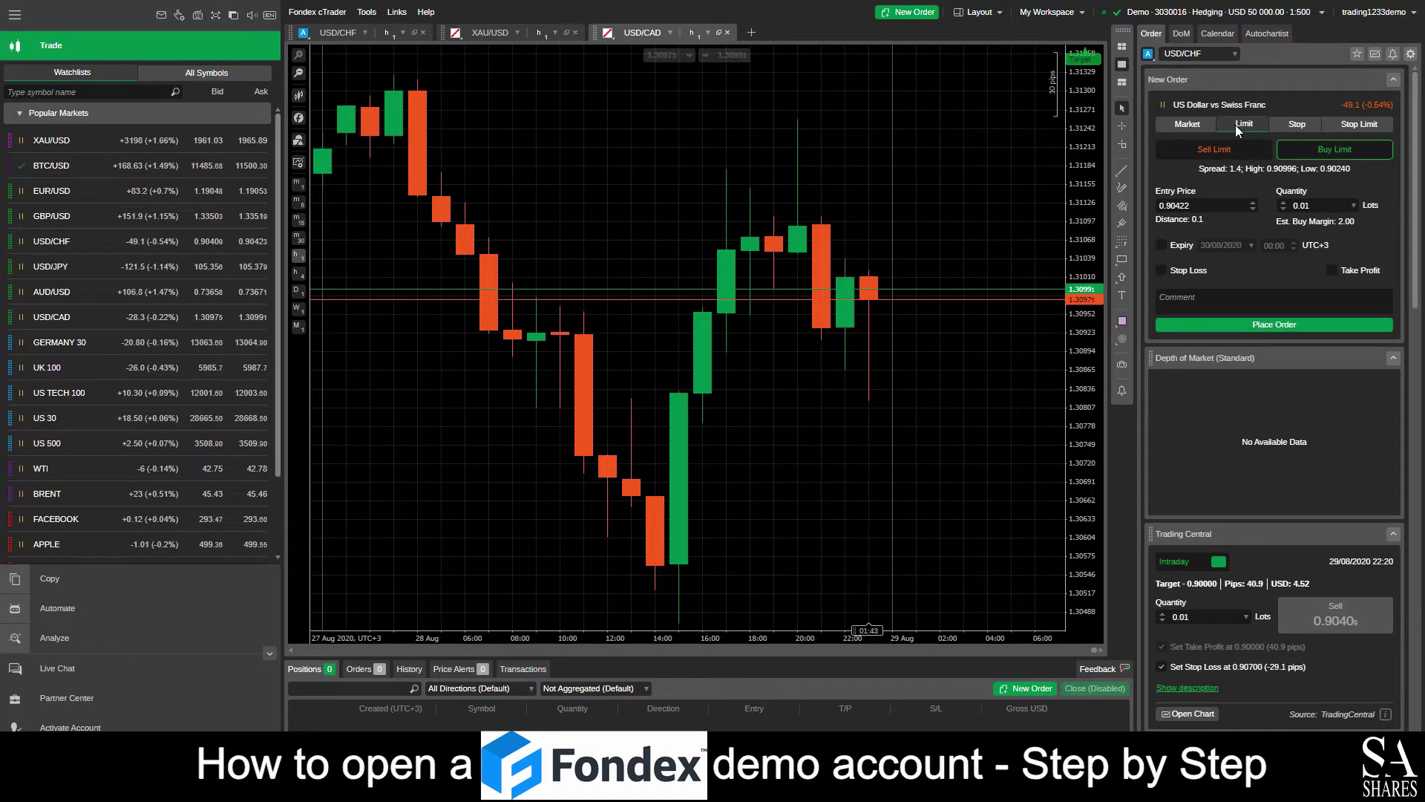
left_click(1292, 124)
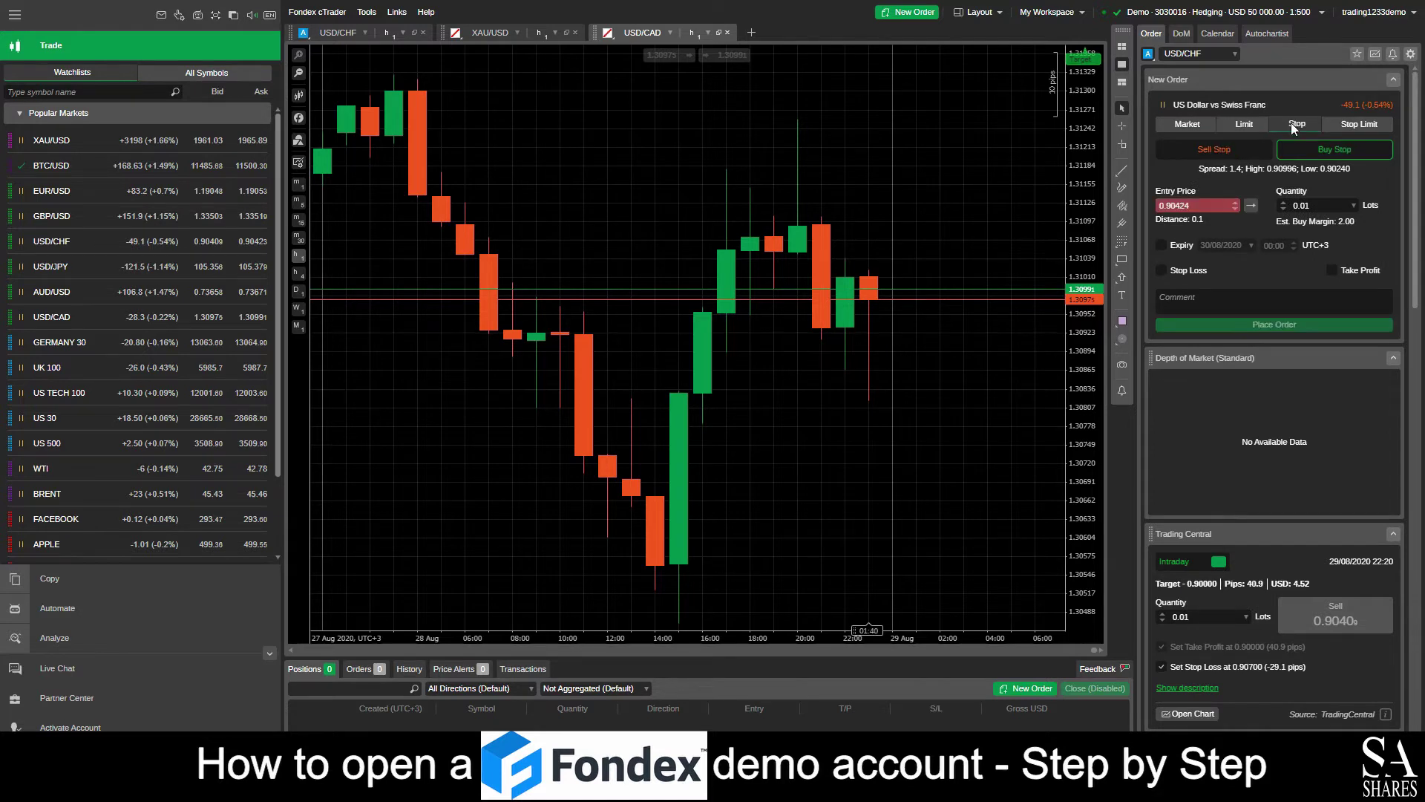
left_click(1347, 124)
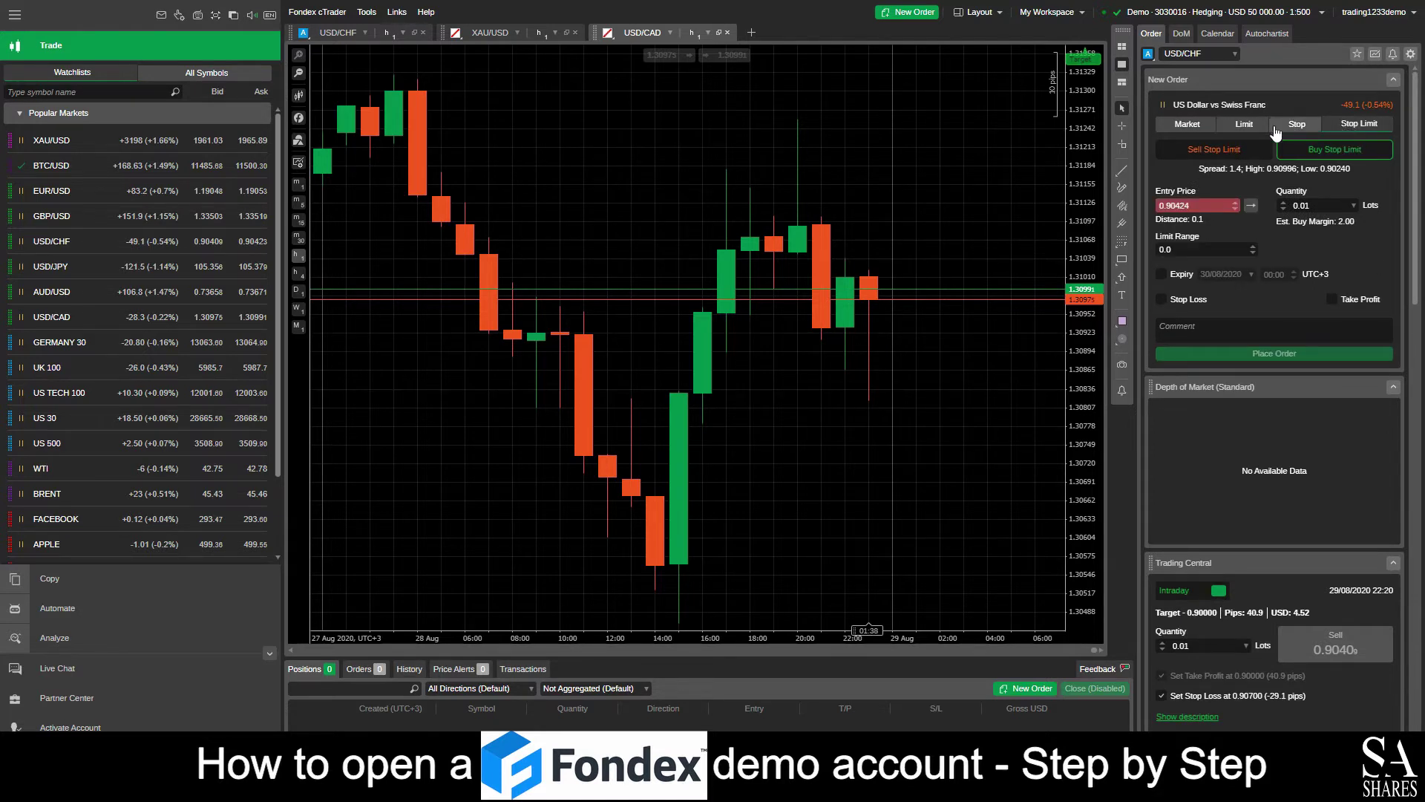
left_click(1202, 125)
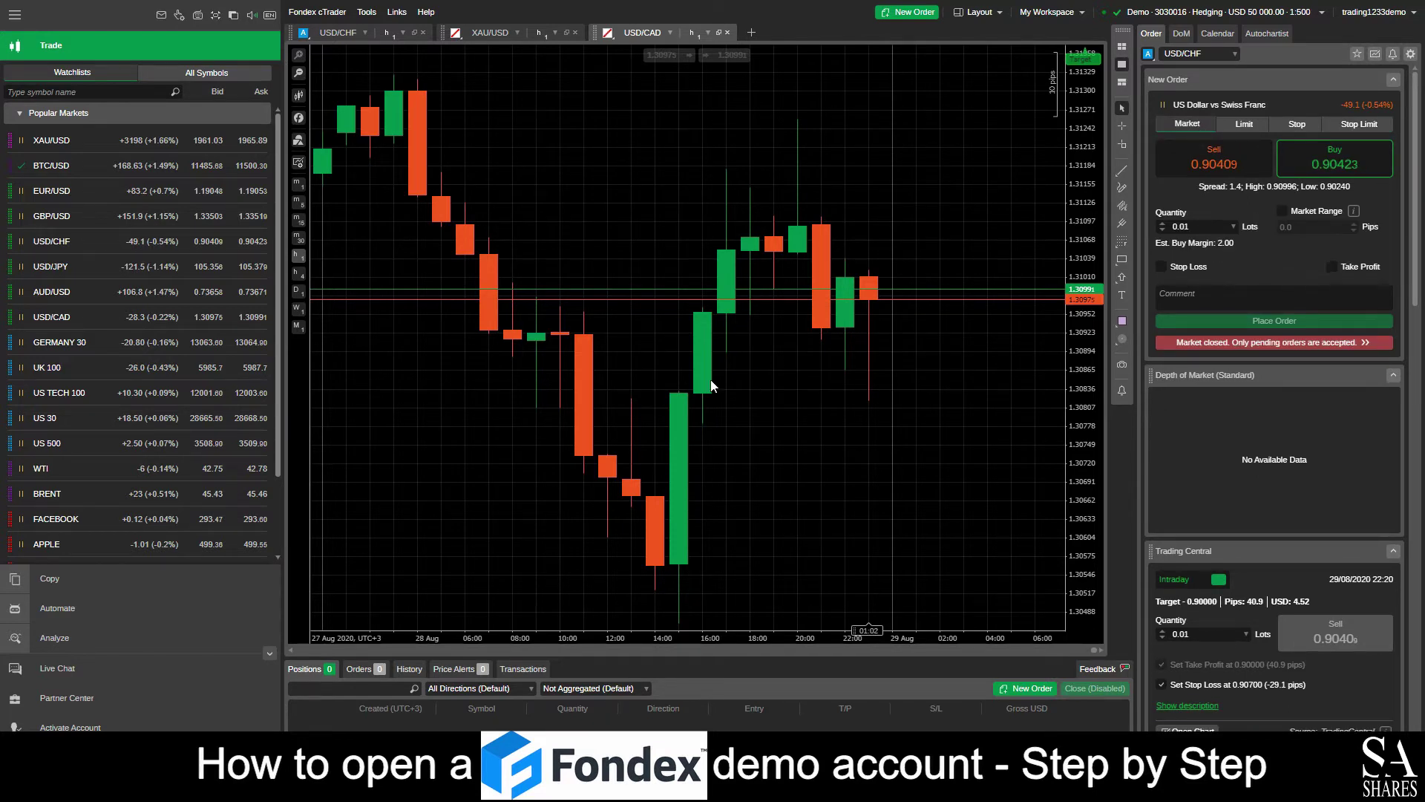
right_click(55, 193)
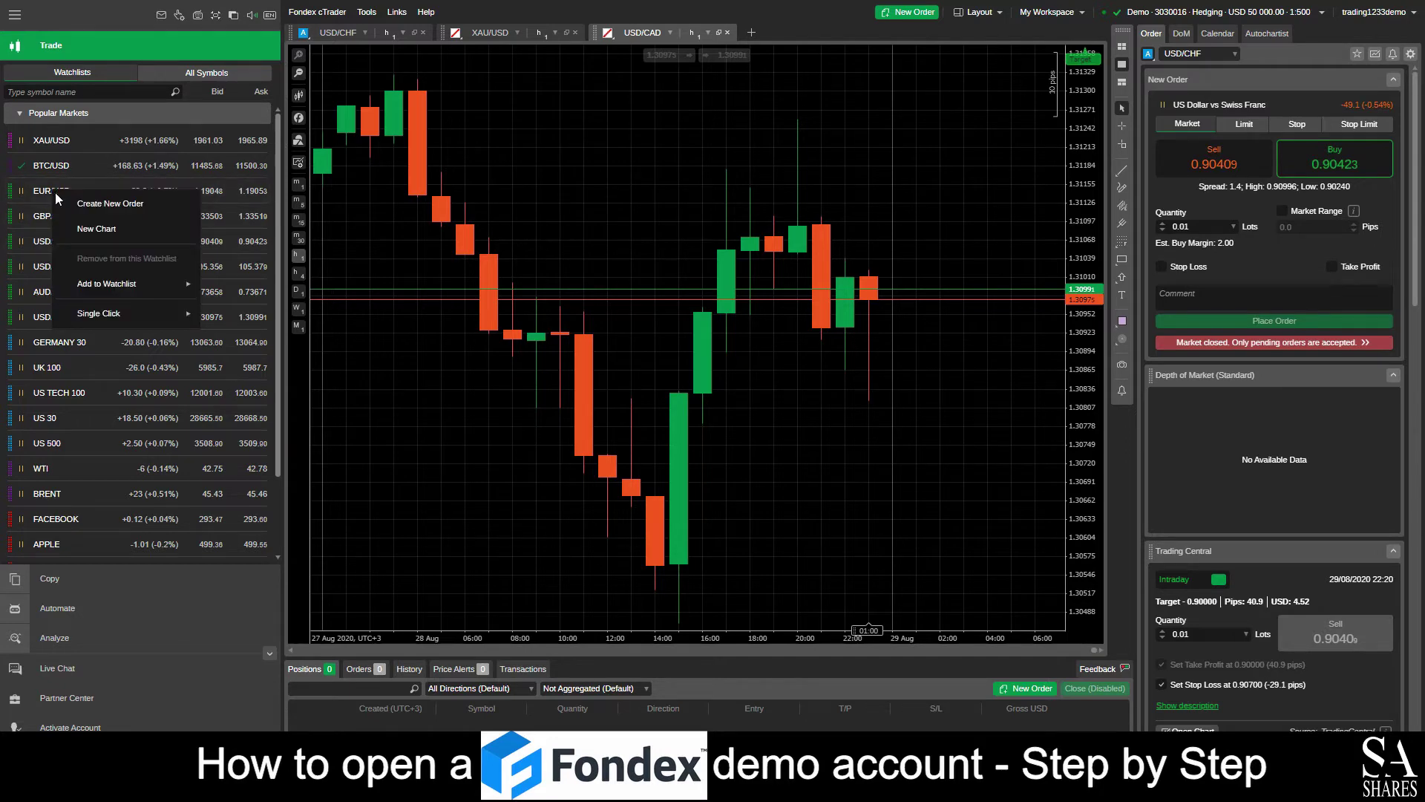
left_click(159, 203)
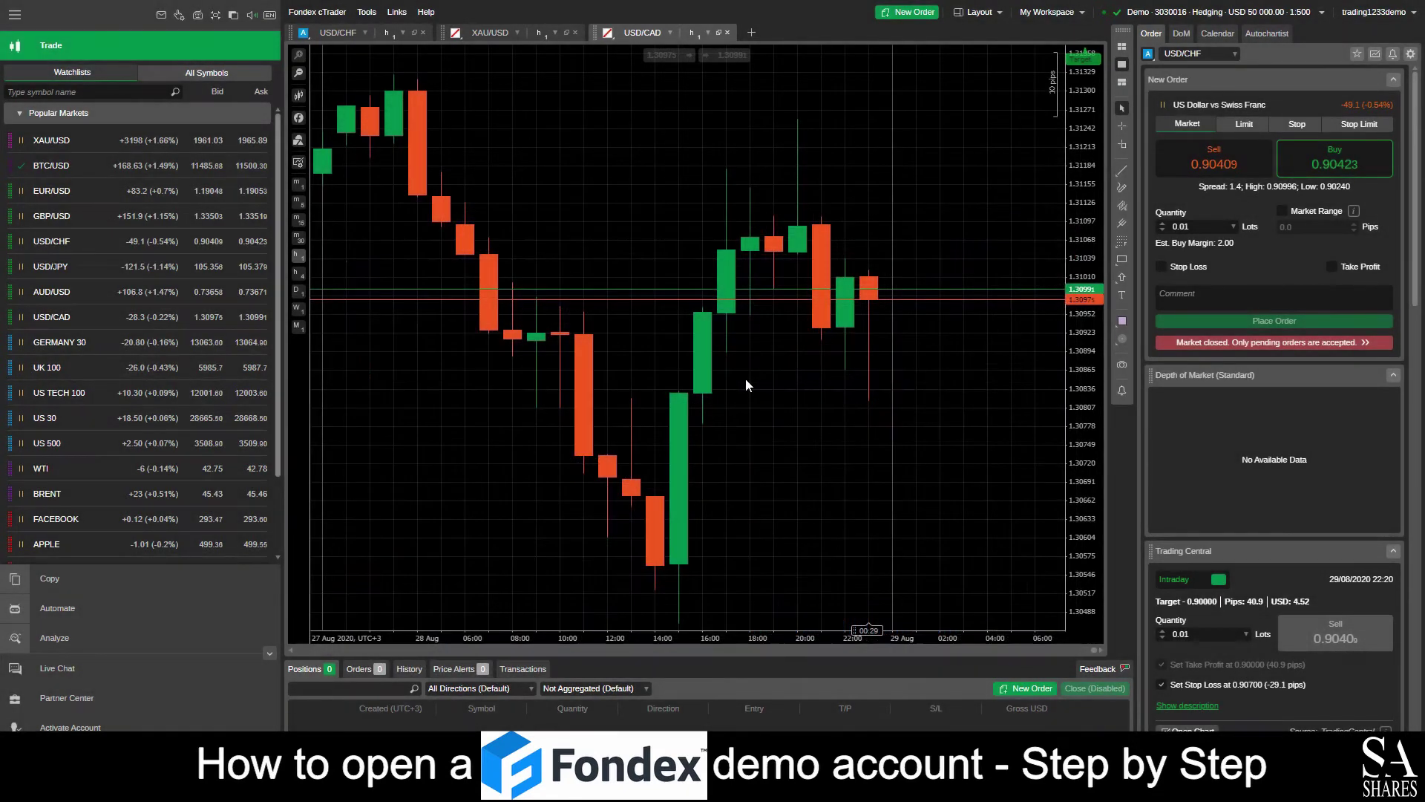
left_click(328, 37)
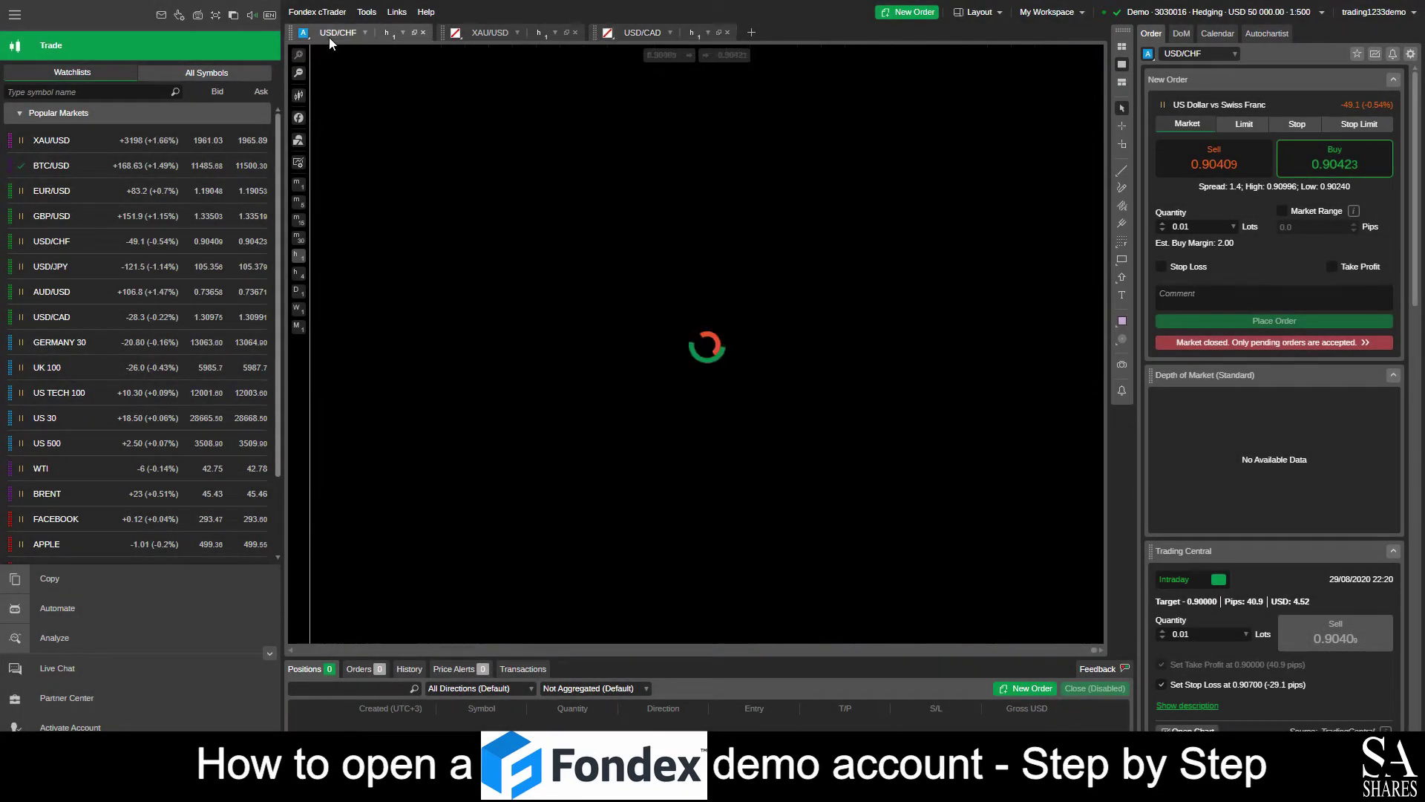
left_click(497, 34)
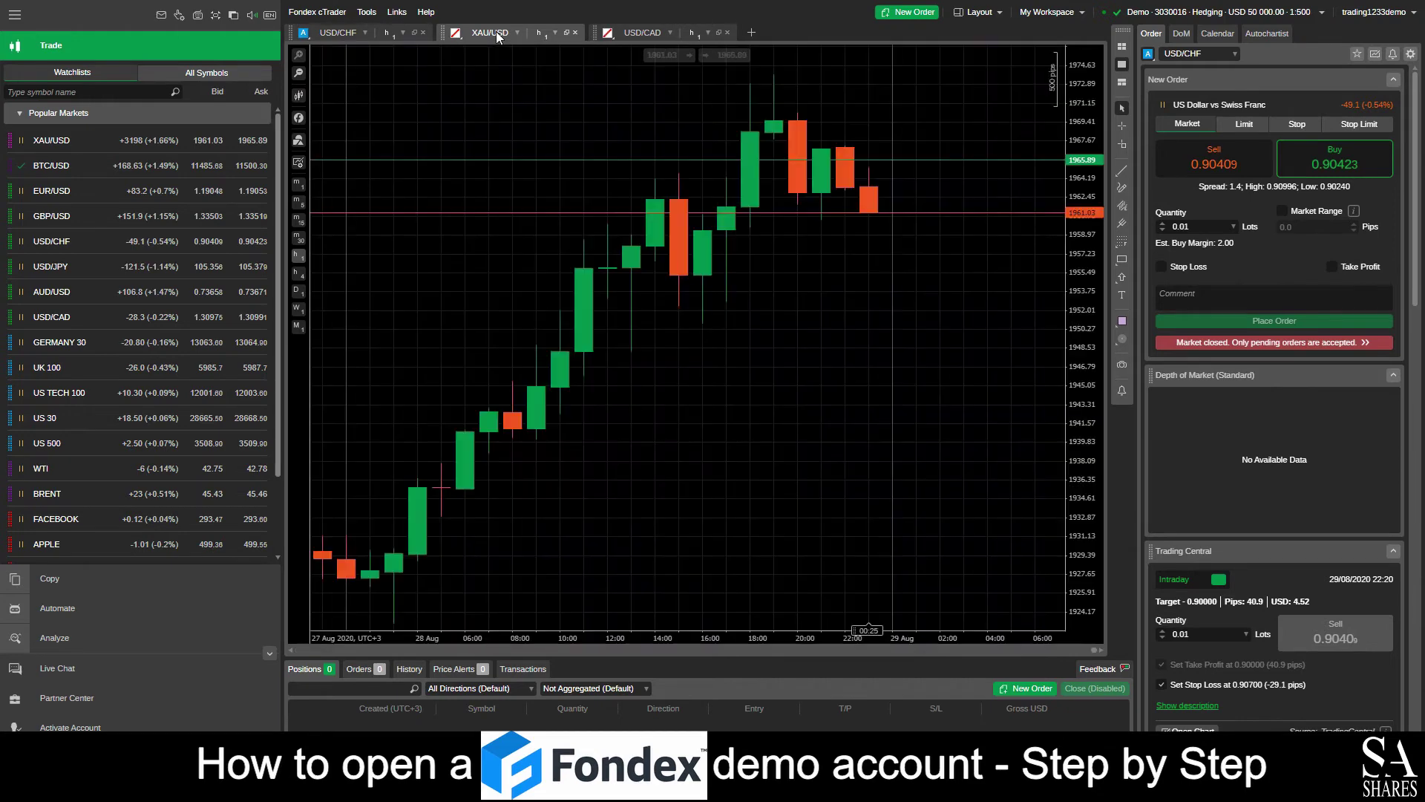
left_click(647, 35)
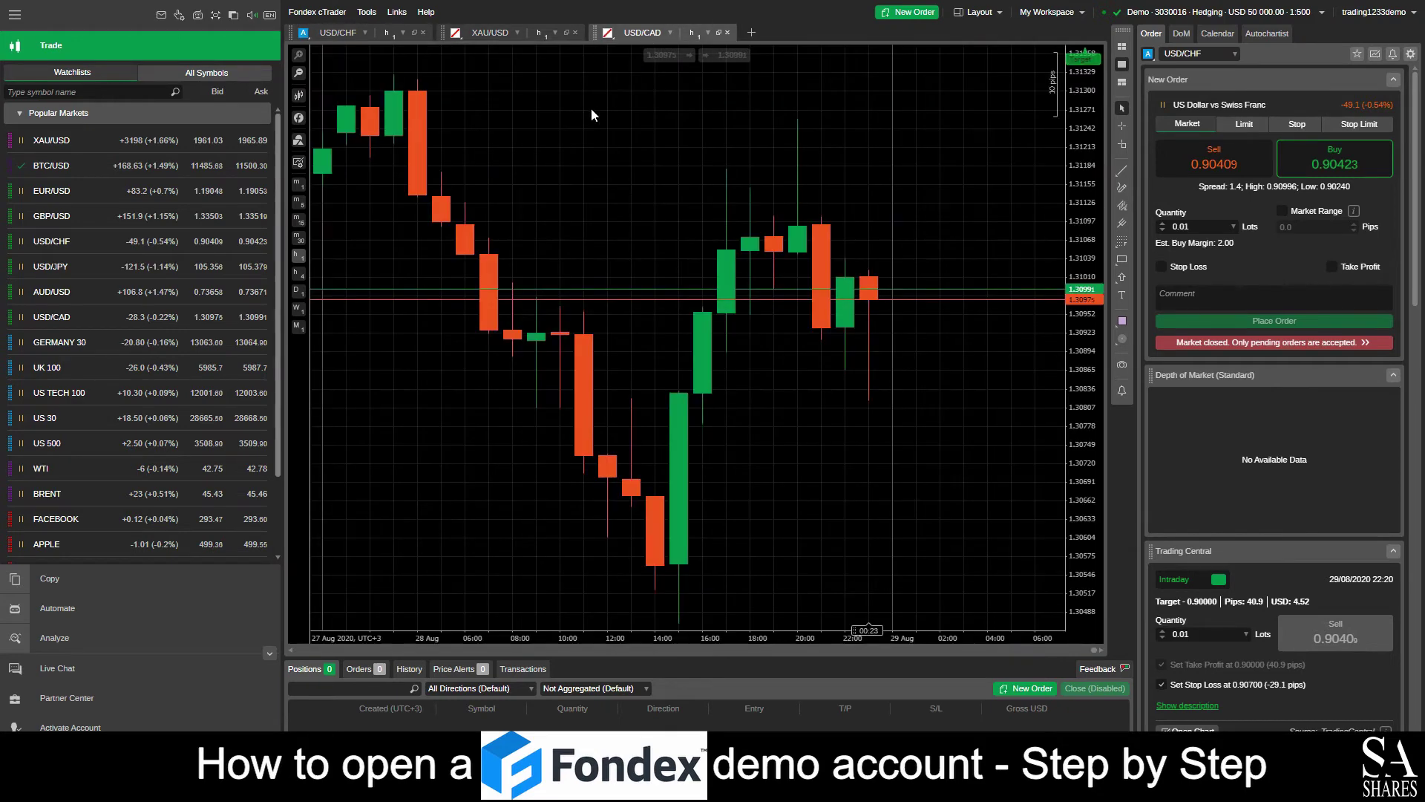
left_click(490, 33)
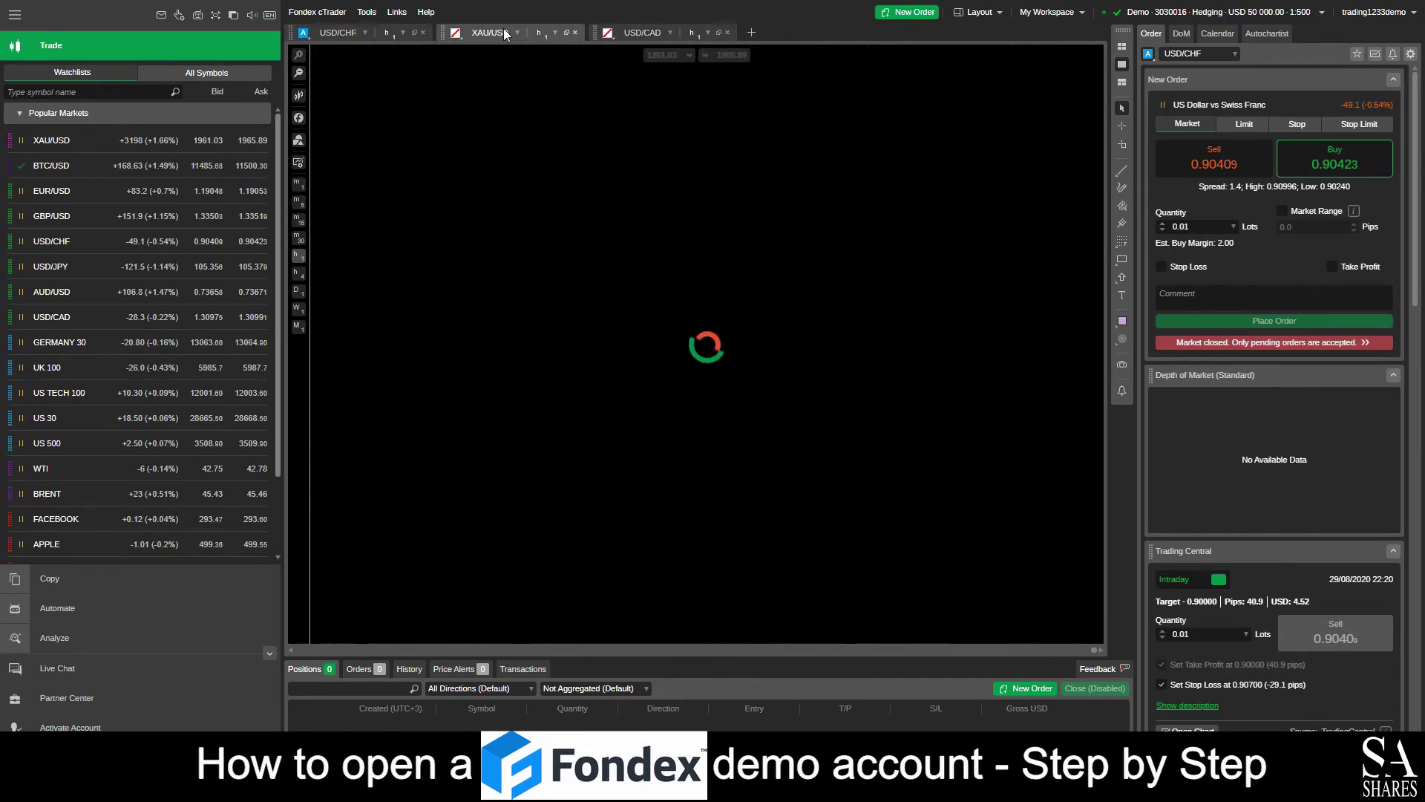
left_click(646, 33)
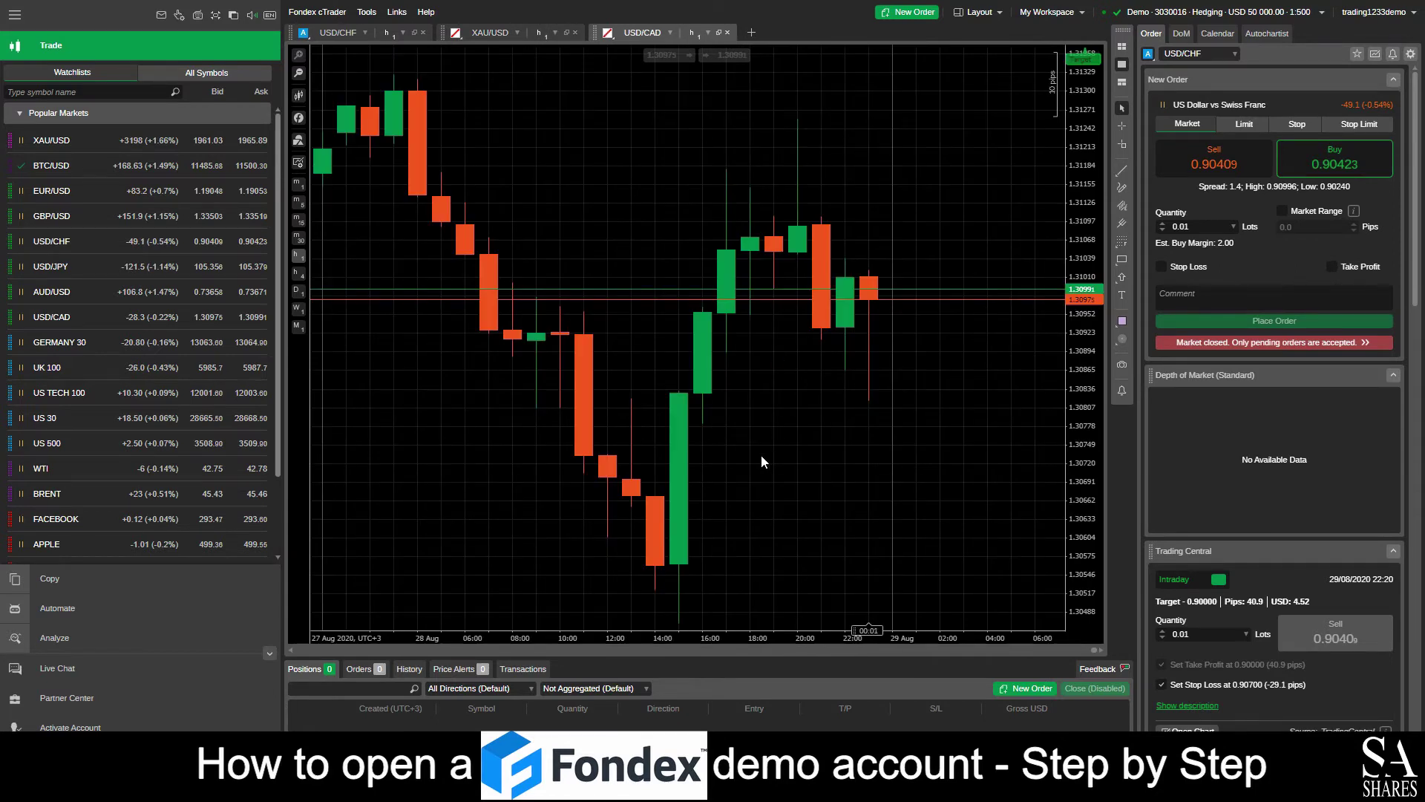
Open the Live Chat with the account manager, then close the Fondex - Chat window
left_click(34, 671)
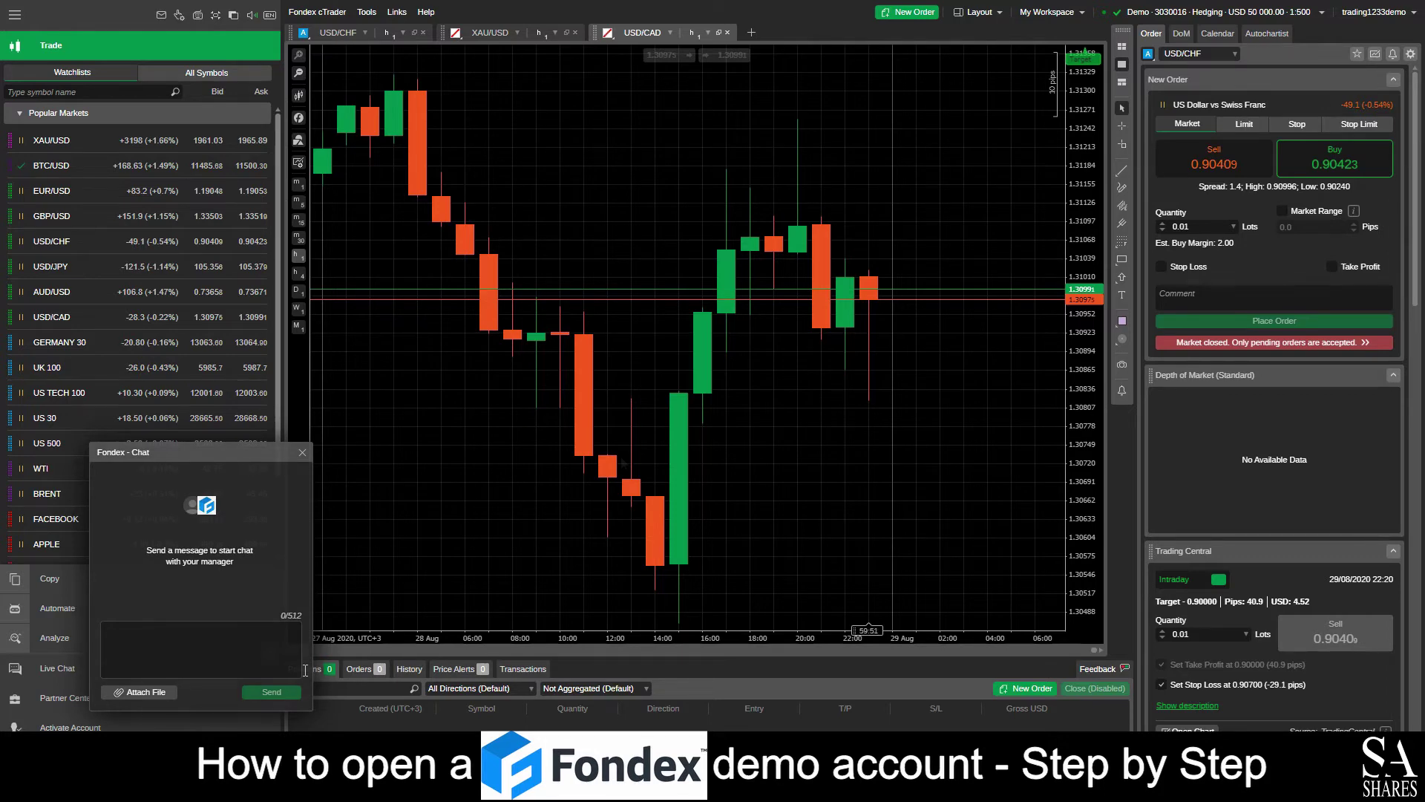
left_click(302, 452)
Open the Help Guide, expand Video Library, and page forward to the cTrader Web Features videos
left_click(420, 15)
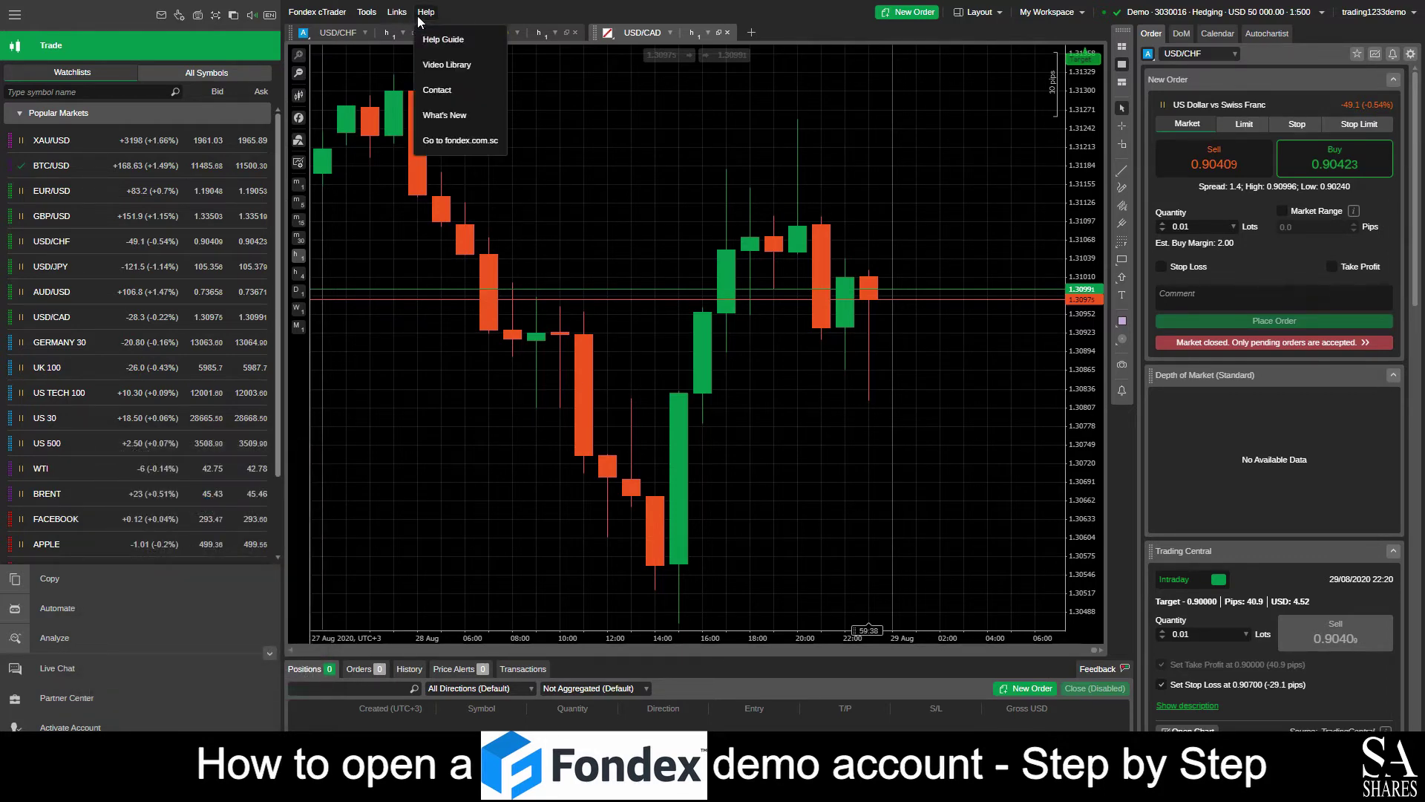
left_click(493, 42)
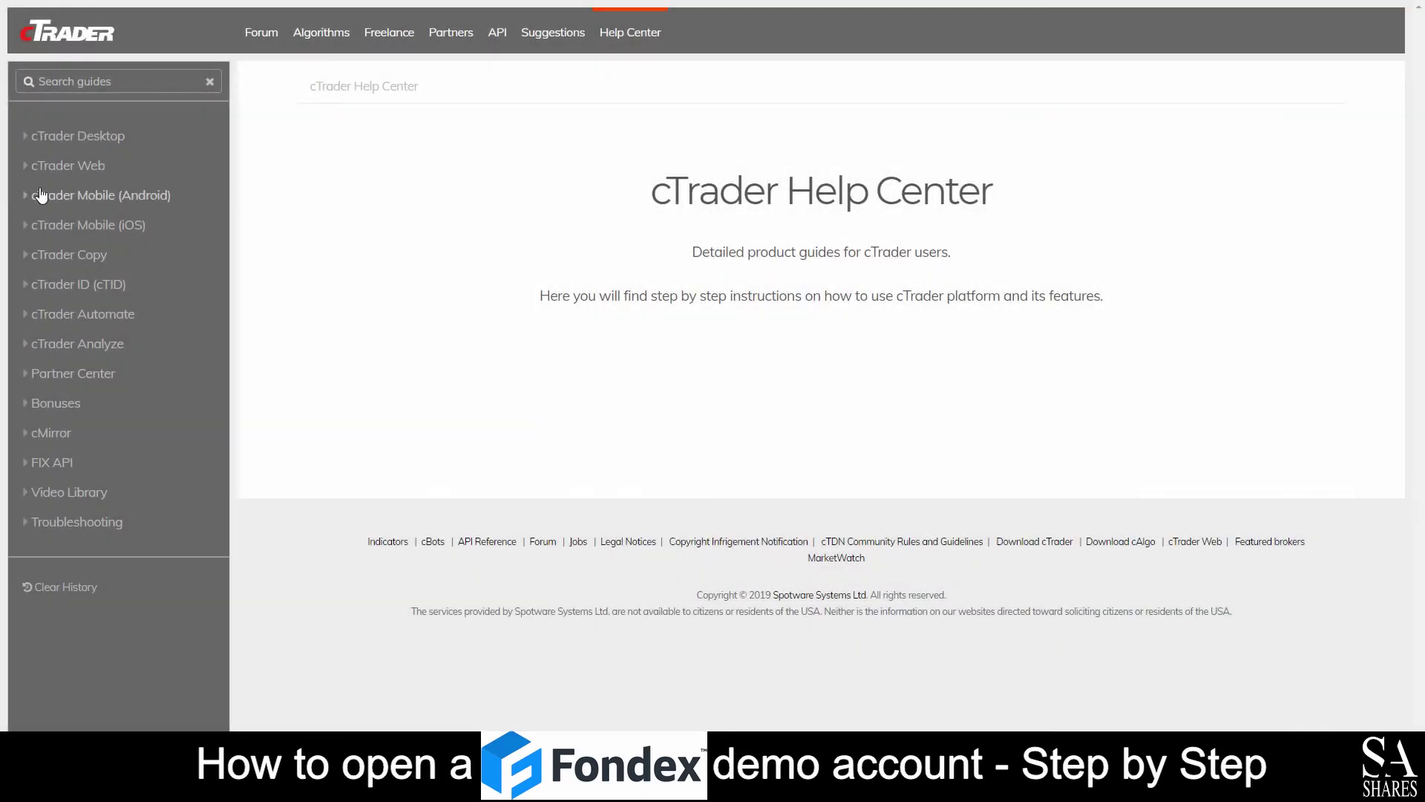
left_click(26, 492)
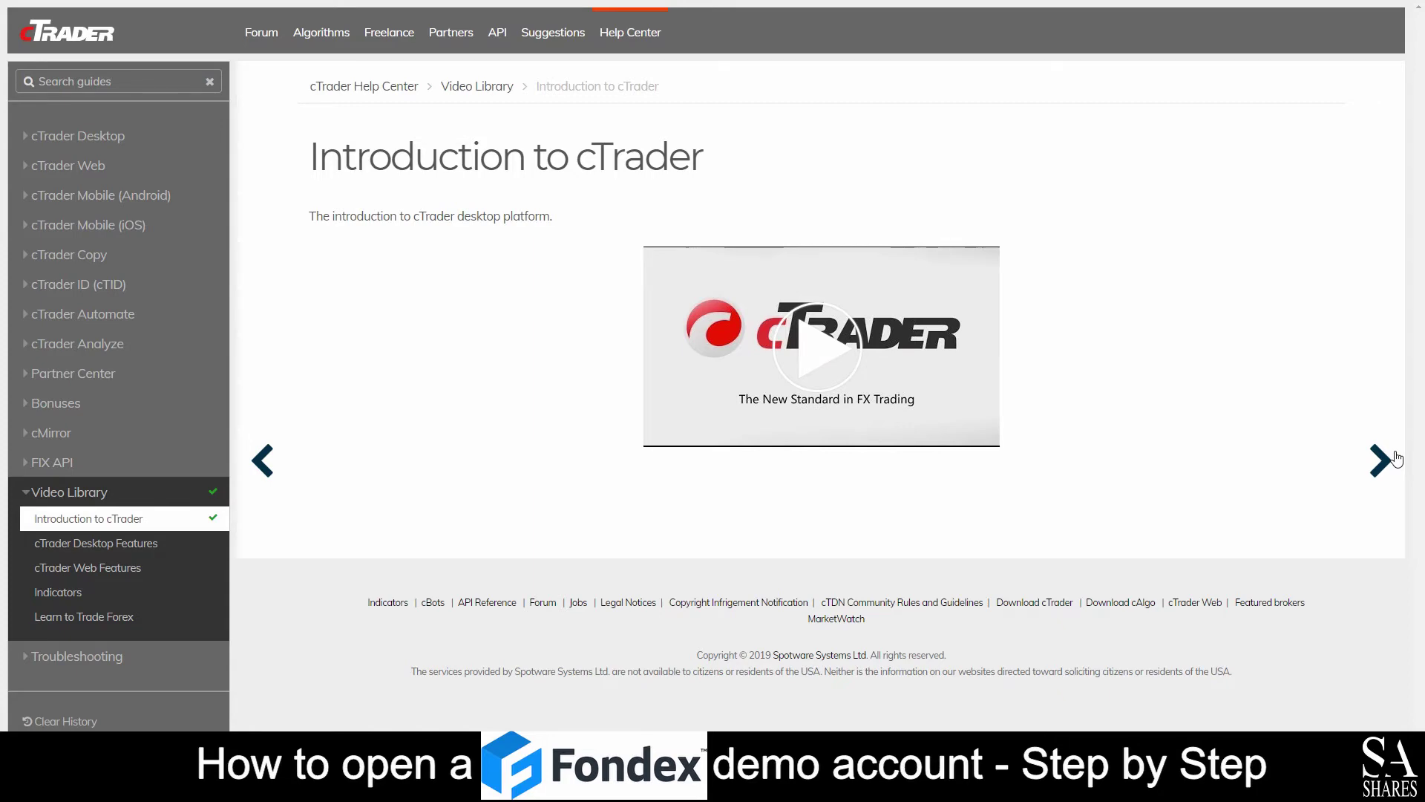
left_click(1381, 460)
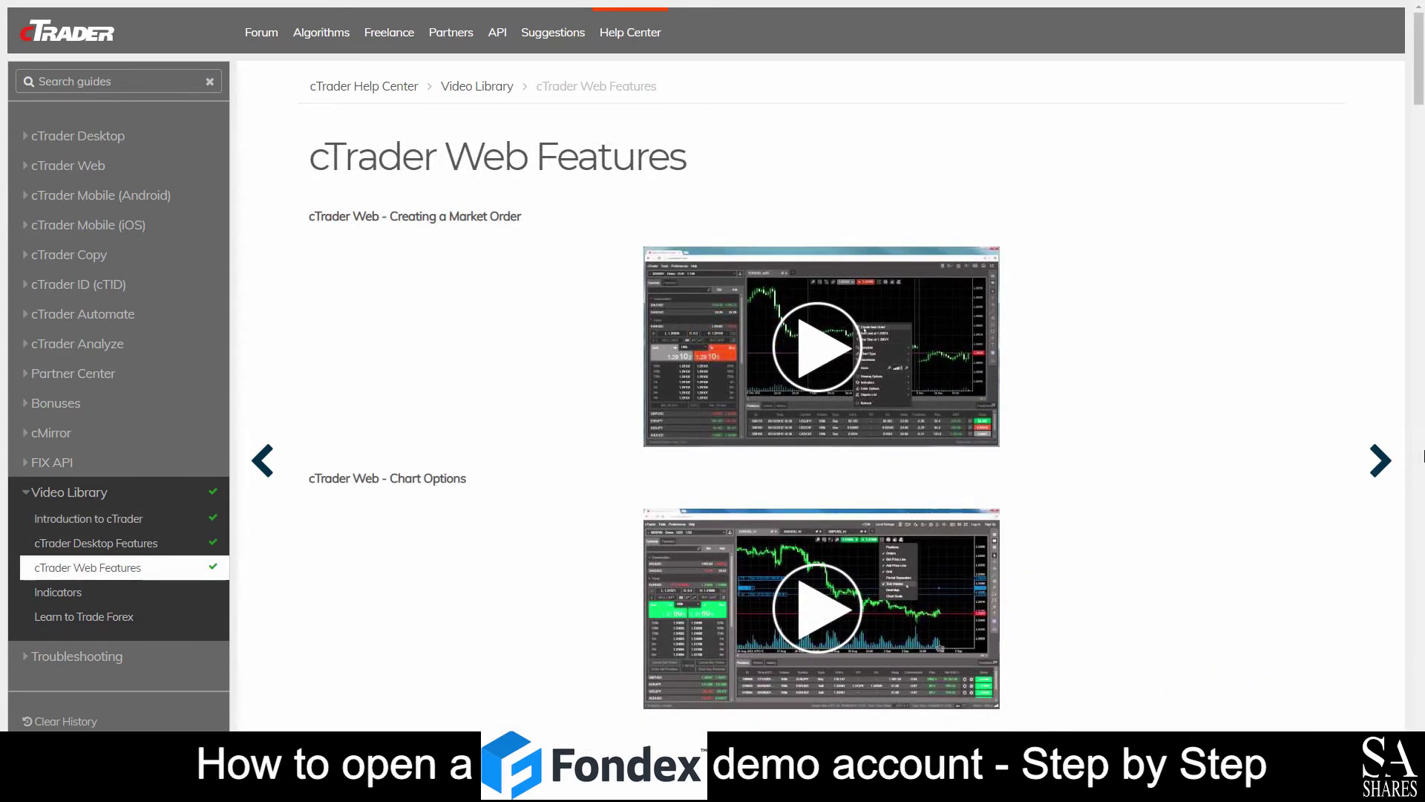